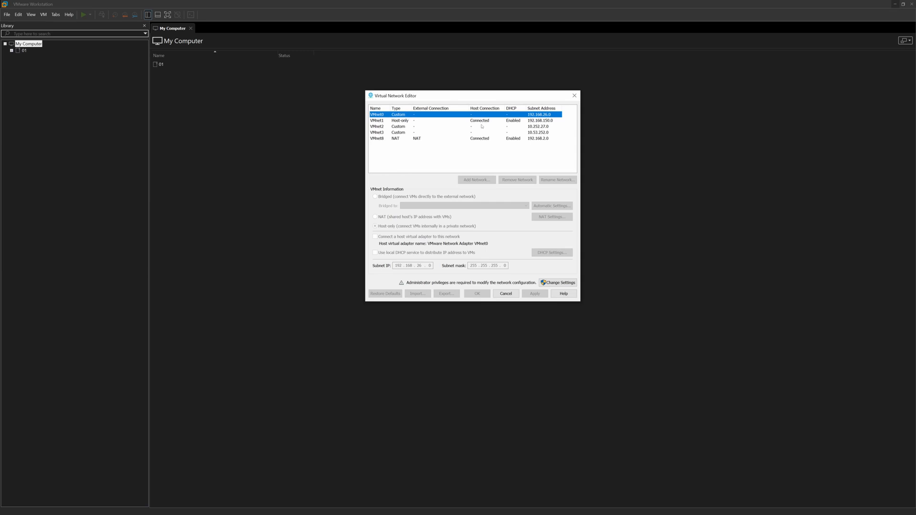
From the VMnet8 entry, relaunch the Virtual Network Editor with administrator rights via Change Settings.
click(401, 139)
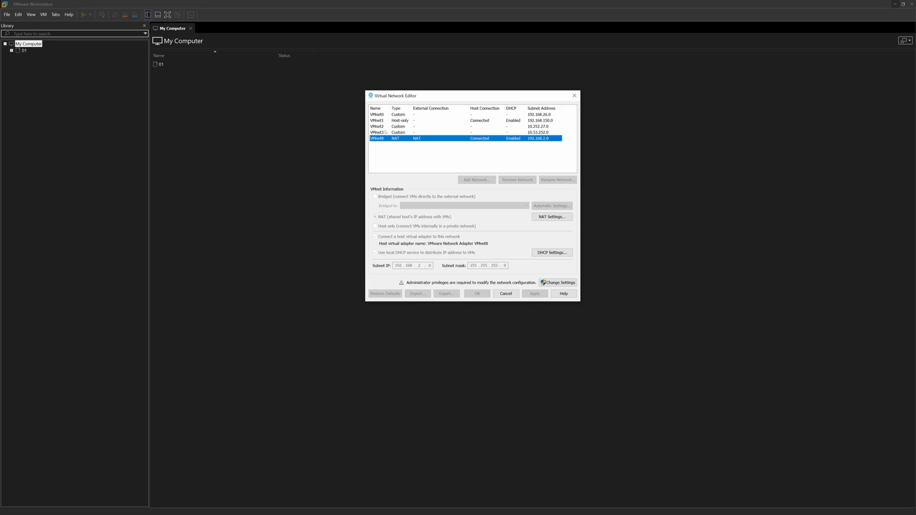
click(428, 146)
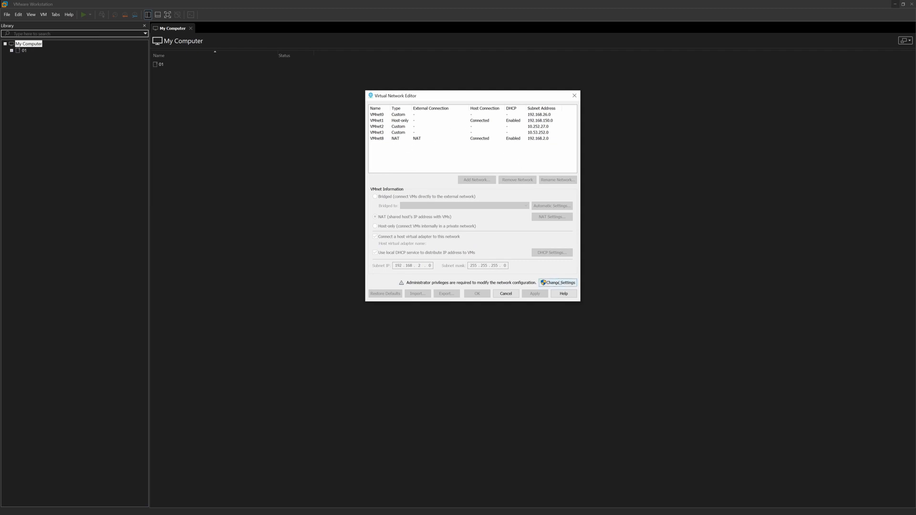
click(560, 283)
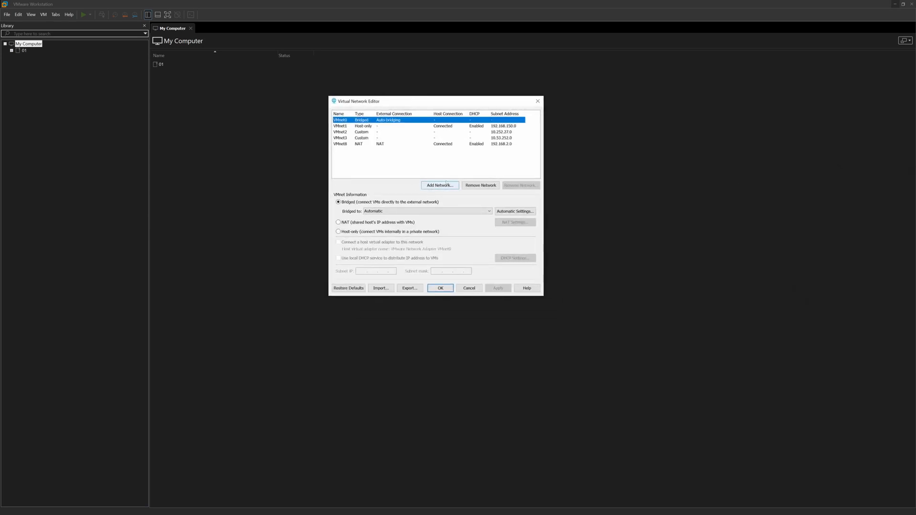
Cancel adding VMnet4, then view VMnet8's NAT settings (192.168.2.0, DHCP) beside Network Connections.
click(446, 184)
click(463, 196)
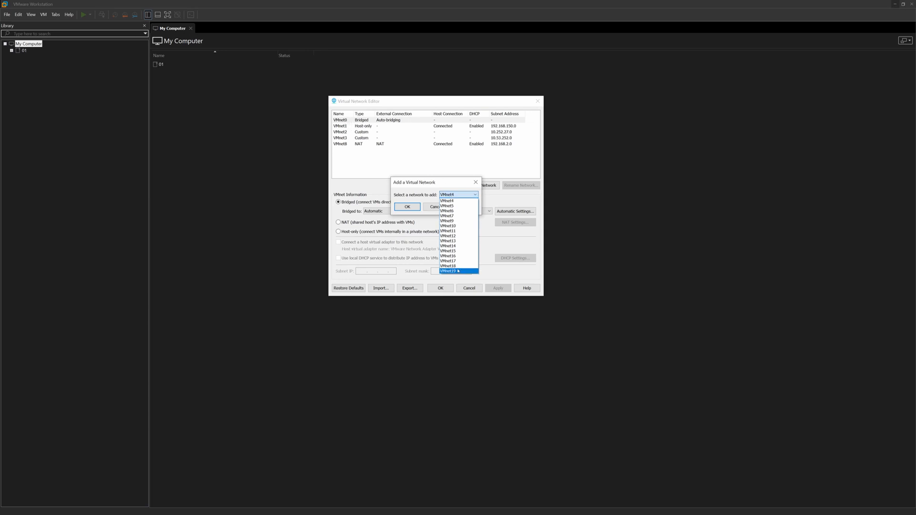
click(447, 201)
click(444, 206)
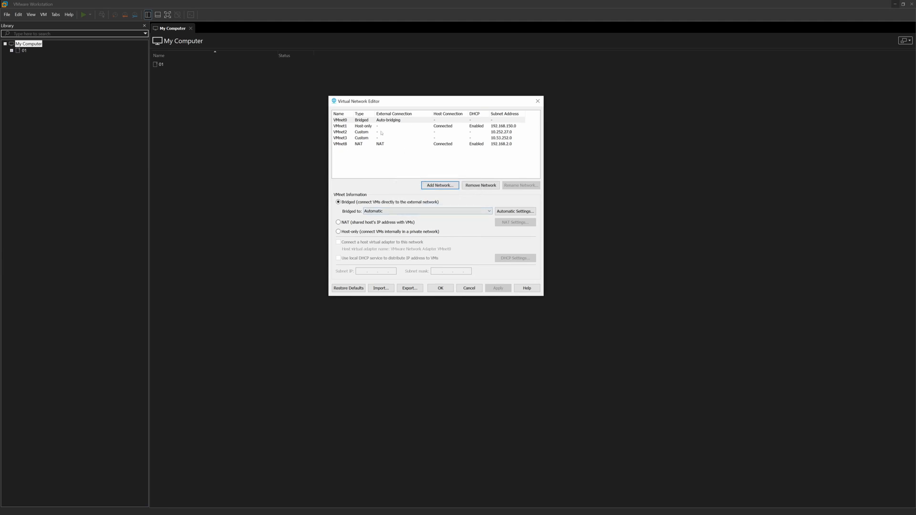
click(373, 143)
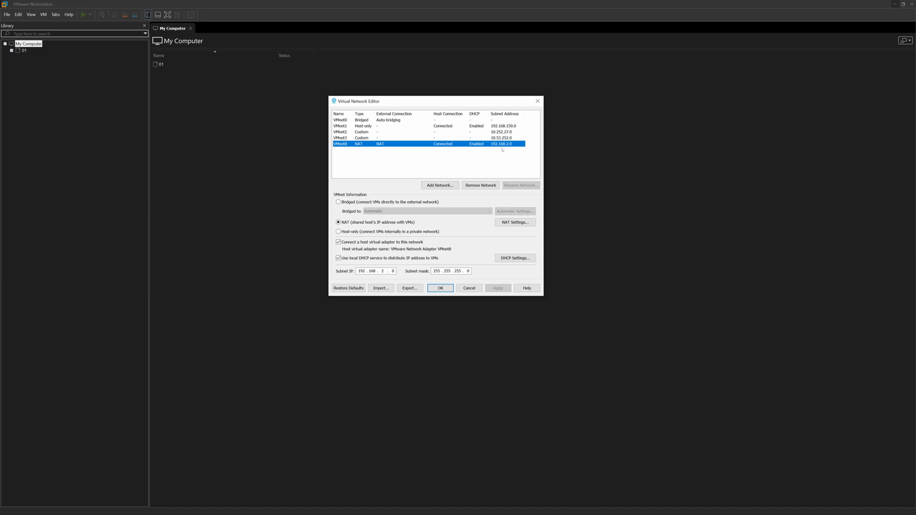
drag(915, 185, 408, 199)
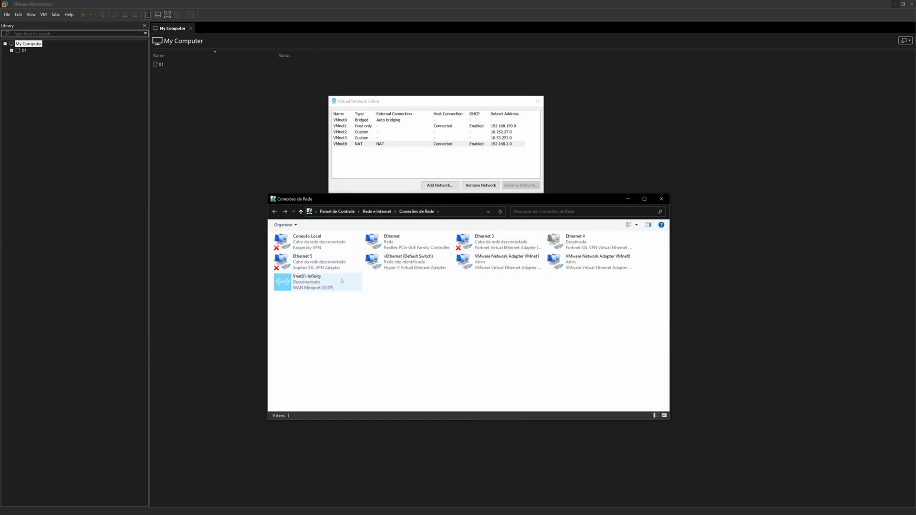
Check that the VMnet8 host adapter has IPv4 192.168.2.1, then close its dialogs and Network Connections.
click(592, 262)
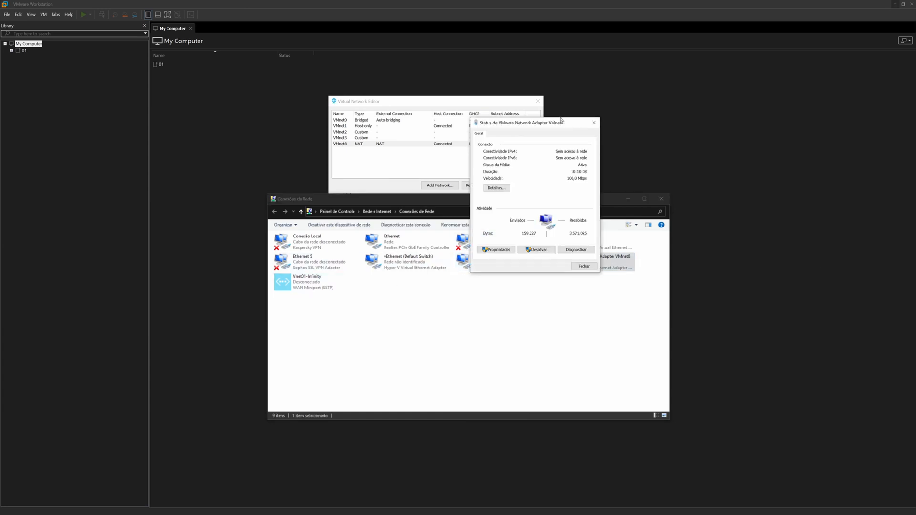
click(497, 188)
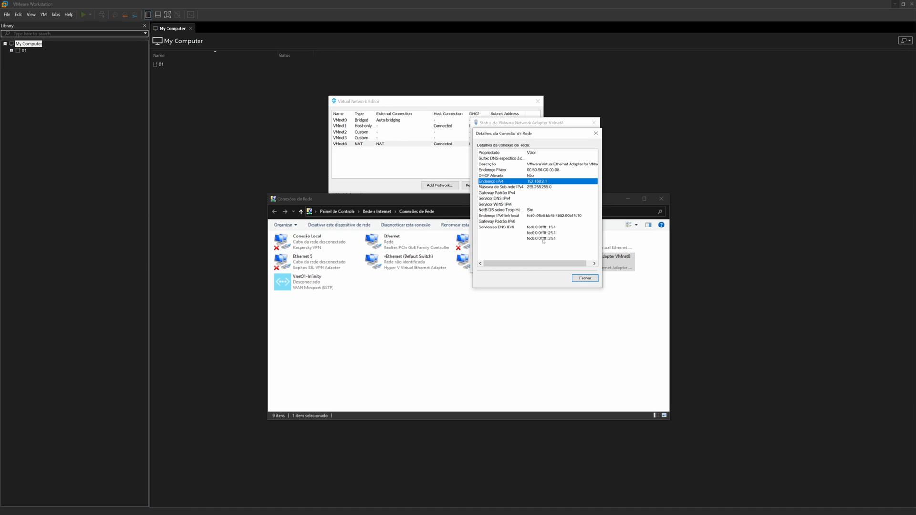
click(585, 278)
click(585, 282)
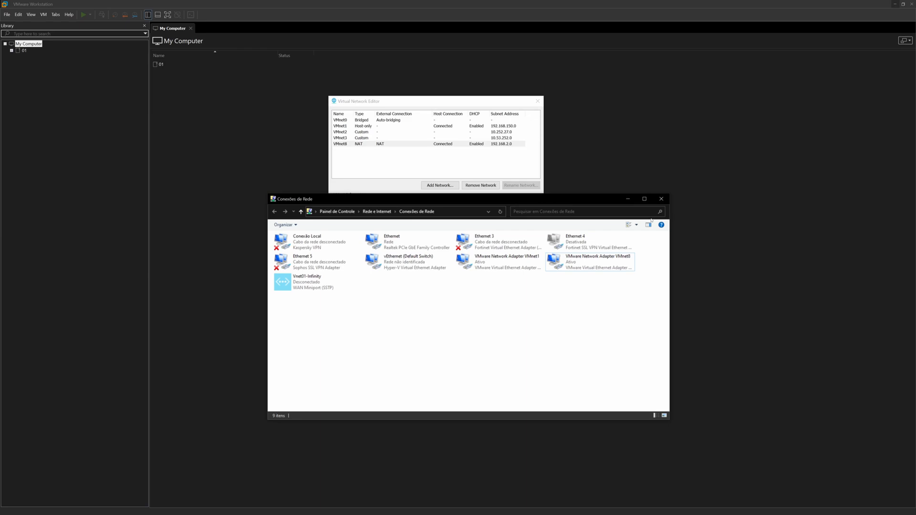
click(661, 198)
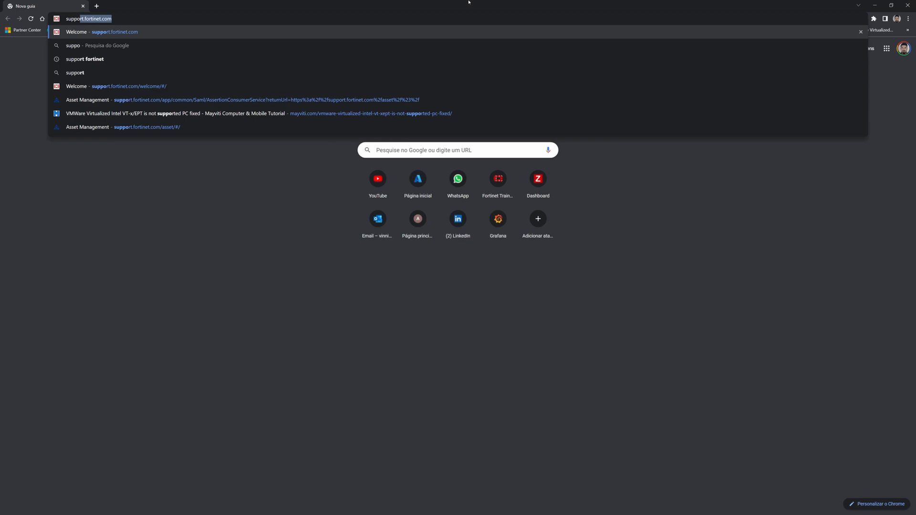
Load support.fortinet.com, log in, and go to Support > VM Images.
key(Return)
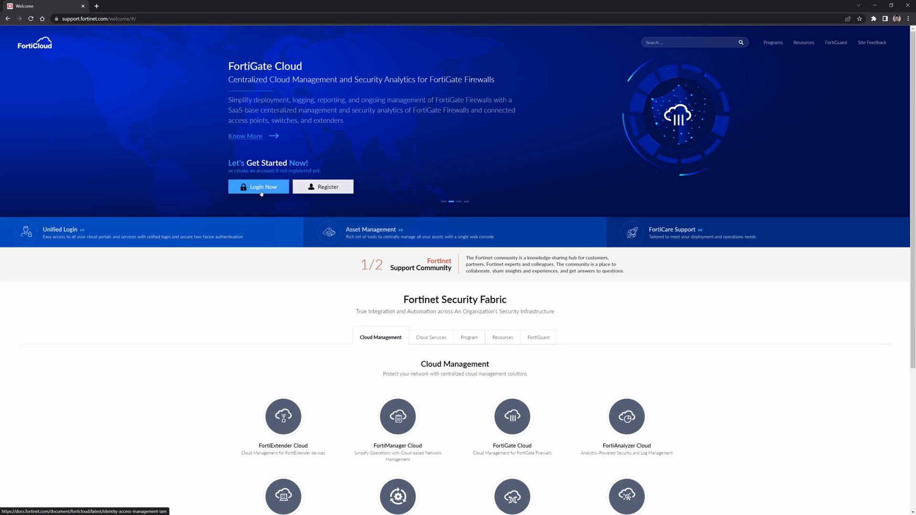
click(262, 190)
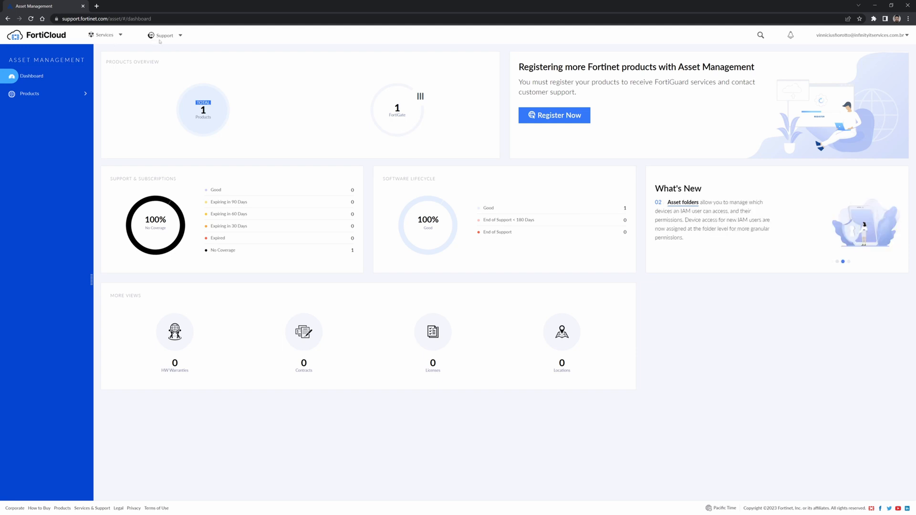
click(177, 38)
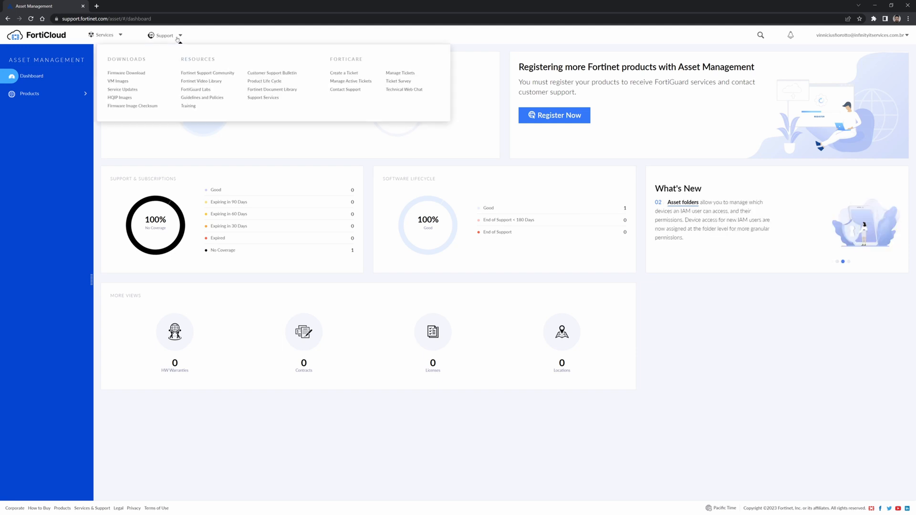
click(124, 82)
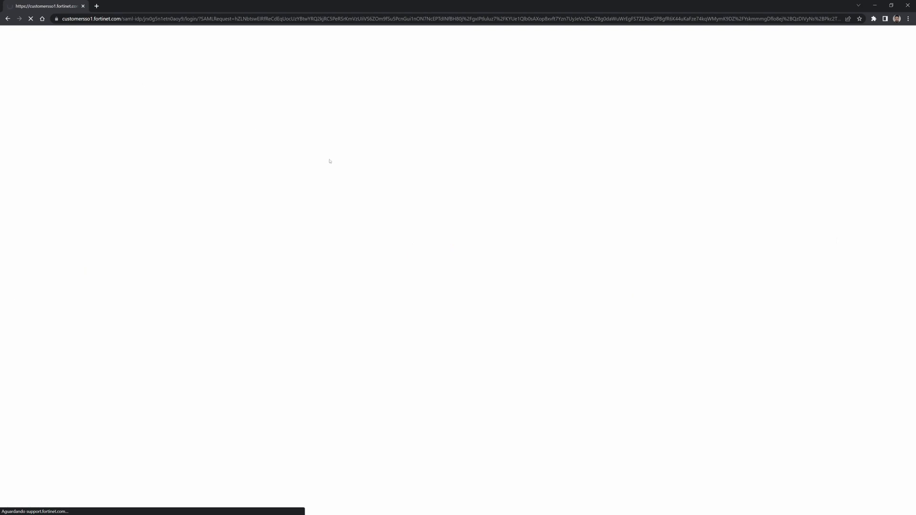
List FortiGate images for VMWare ESXi version 7.2.4, then open a new browser tab.
click(270, 138)
click(270, 138)
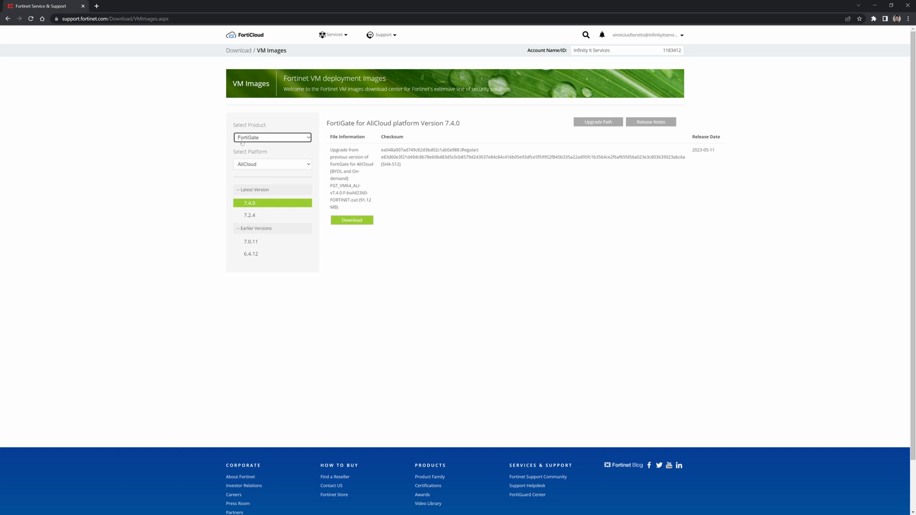
click(264, 165)
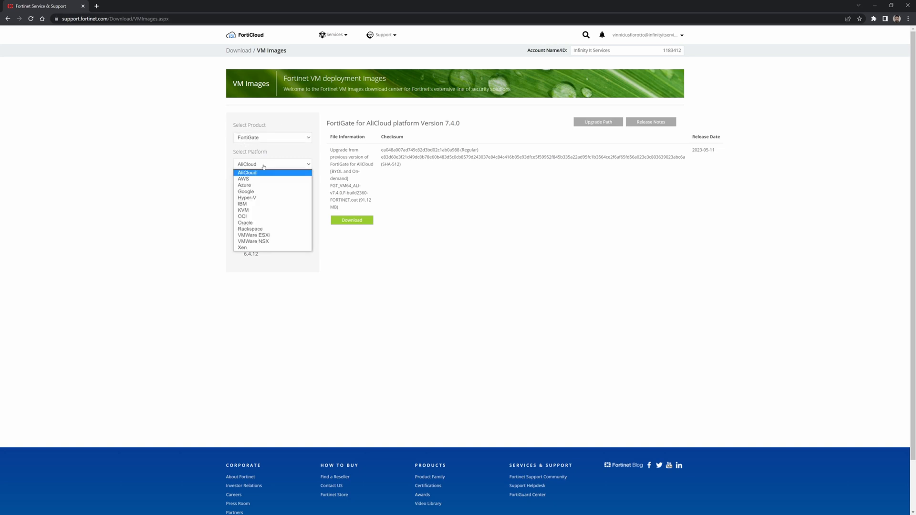
click(272, 236)
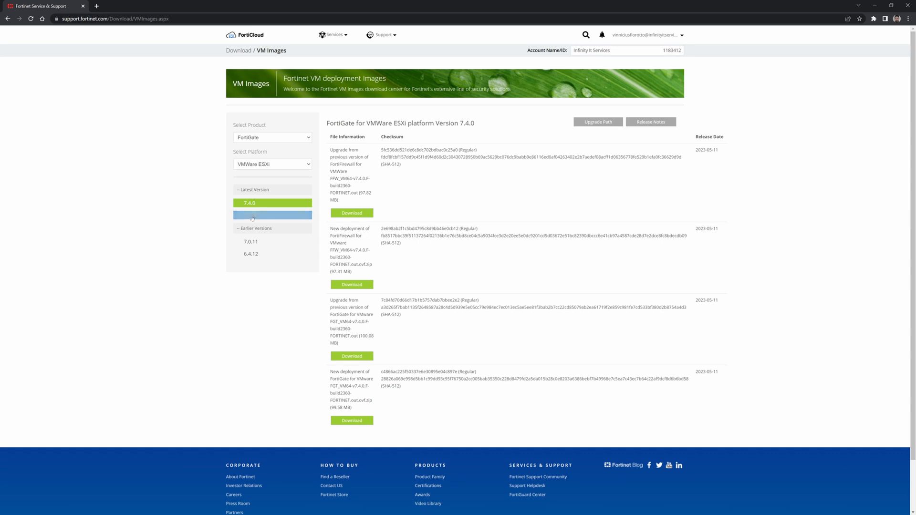
click(261, 218)
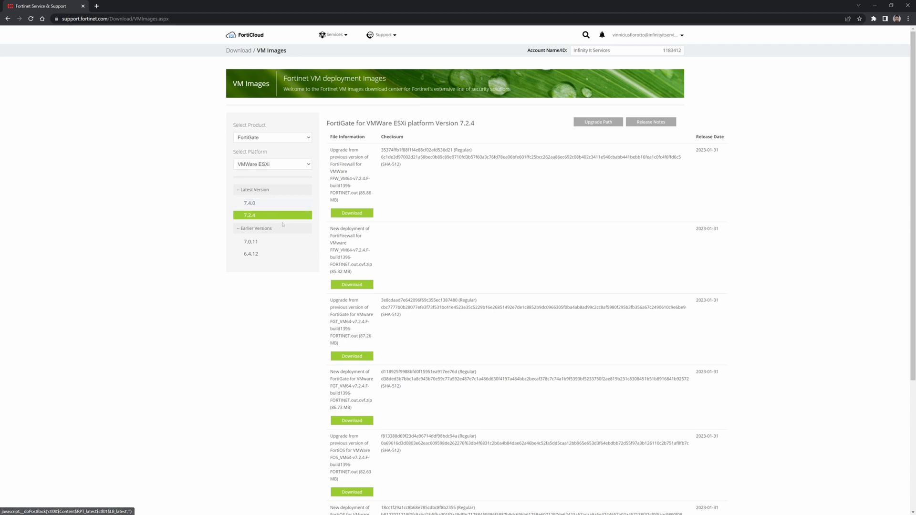
click(97, 6)
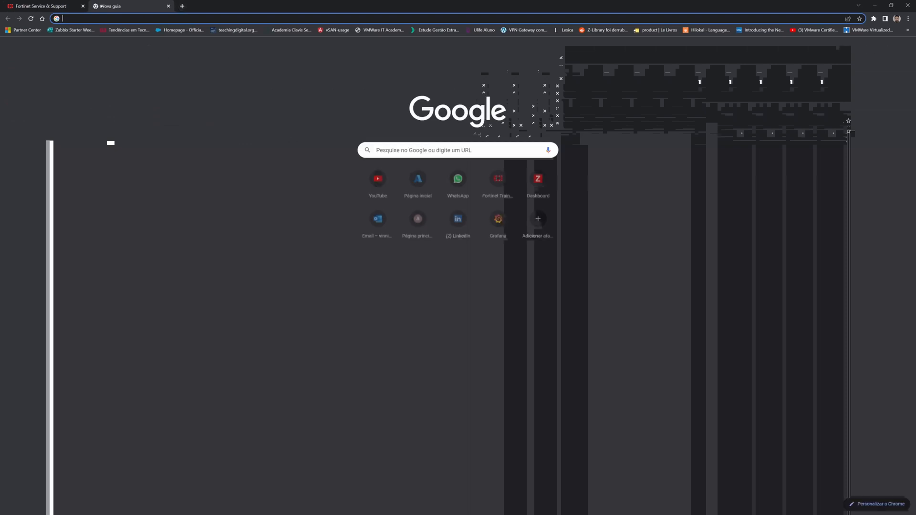
Go to the Fortinet Training Institute's NSE 4 certification page via Certifications.
text(trai)
key(Return)
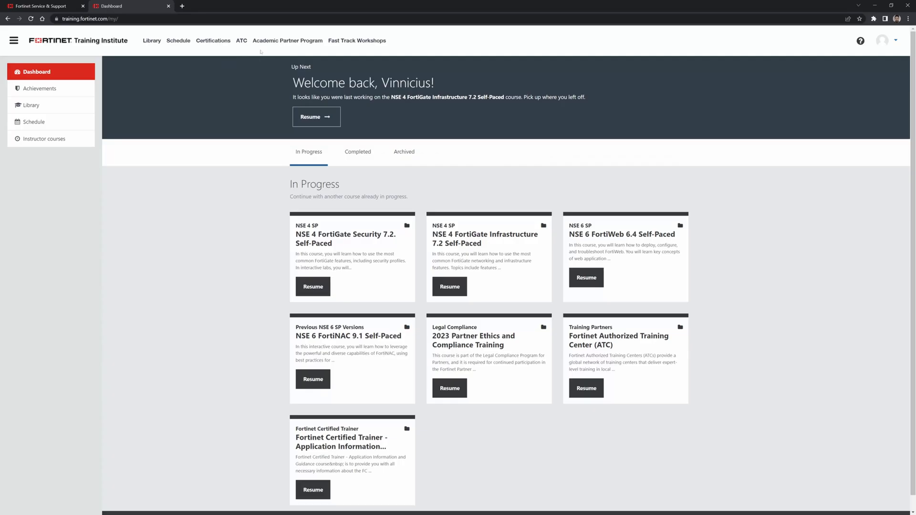
click(209, 41)
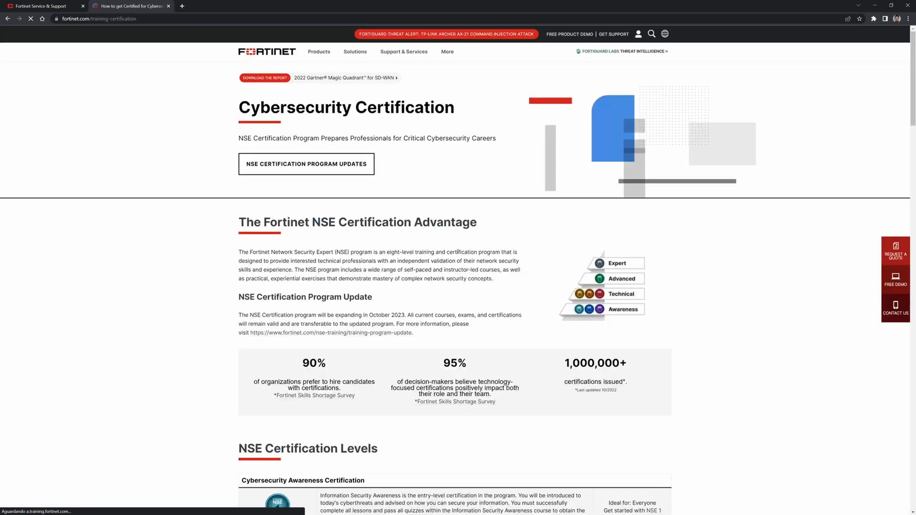
scroll(571, 276, down, 5)
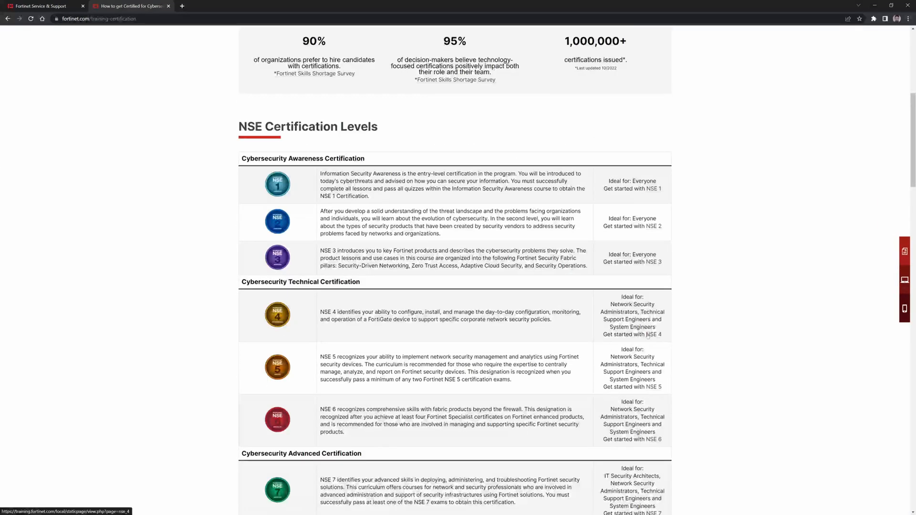
click(658, 335)
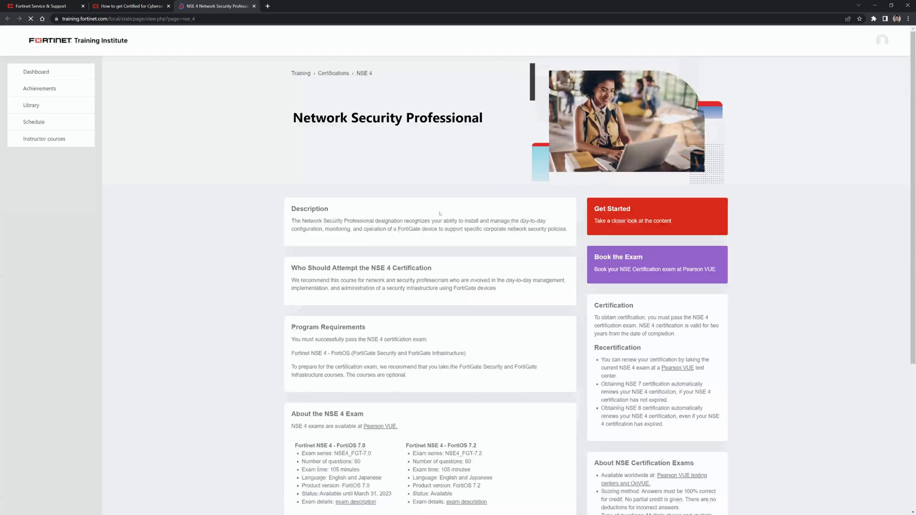
Highlight the FortiOS 7.2 exam (Available) and the FortiOS 7.0 exam's March end date.
scroll(465, 326, down, 2)
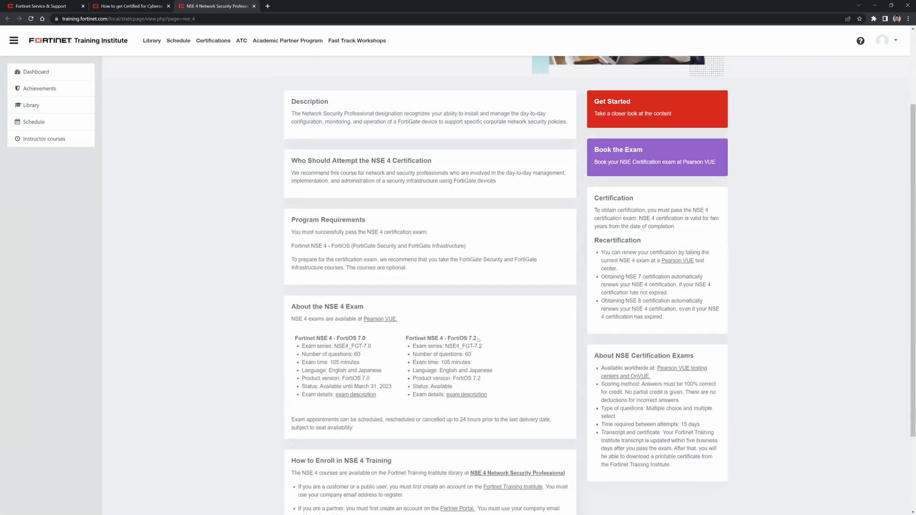
double_click(472, 337)
double_click(439, 387)
click(416, 408)
double_click(360, 338)
double_click(362, 387)
click(407, 405)
double_click(471, 337)
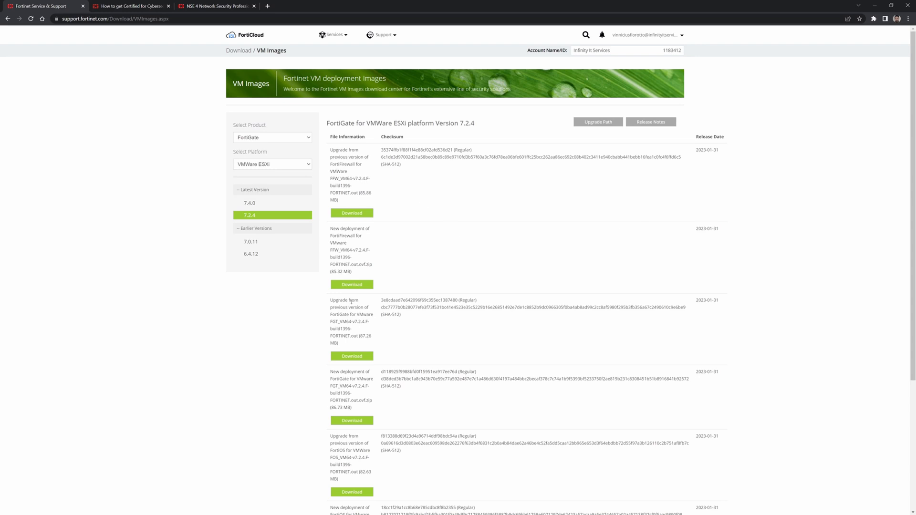
scroll(351, 302, down, 1)
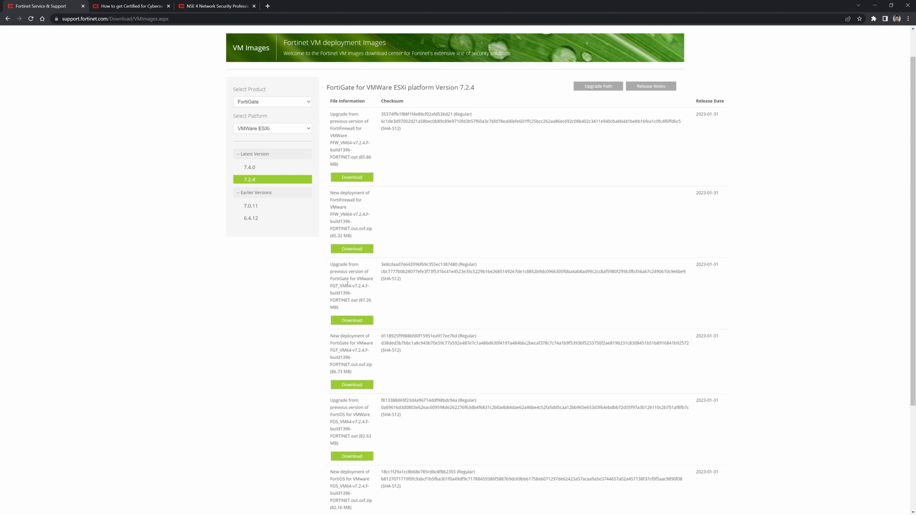
Compare package descriptions and download the new-deployment FGT_VM64-v7.2.4 OVF zip (86.73 MB).
triple_click(359, 279)
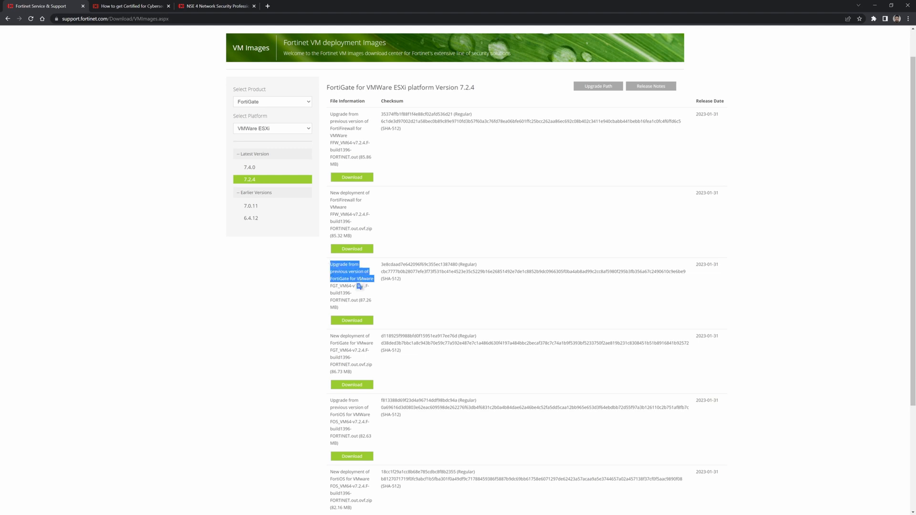
triple_click(351, 279)
click(315, 344)
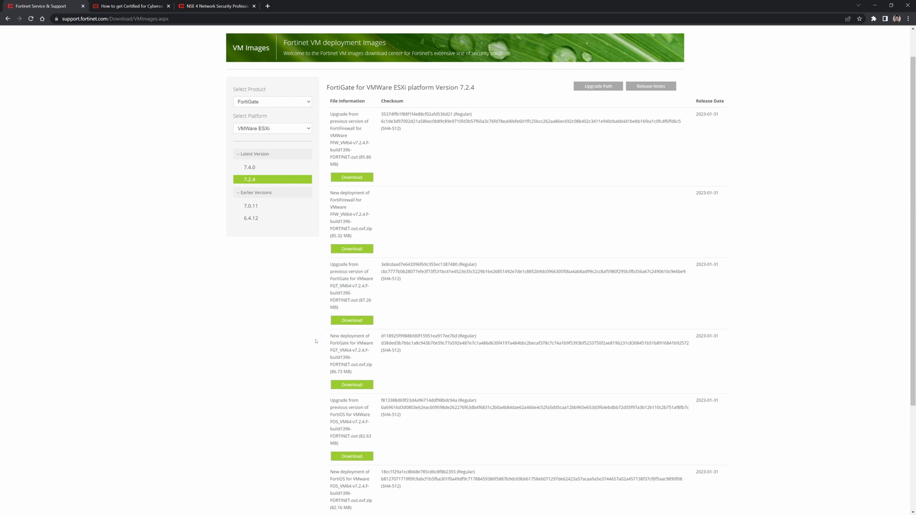
drag(330, 336, 361, 337)
click(361, 338)
click(339, 384)
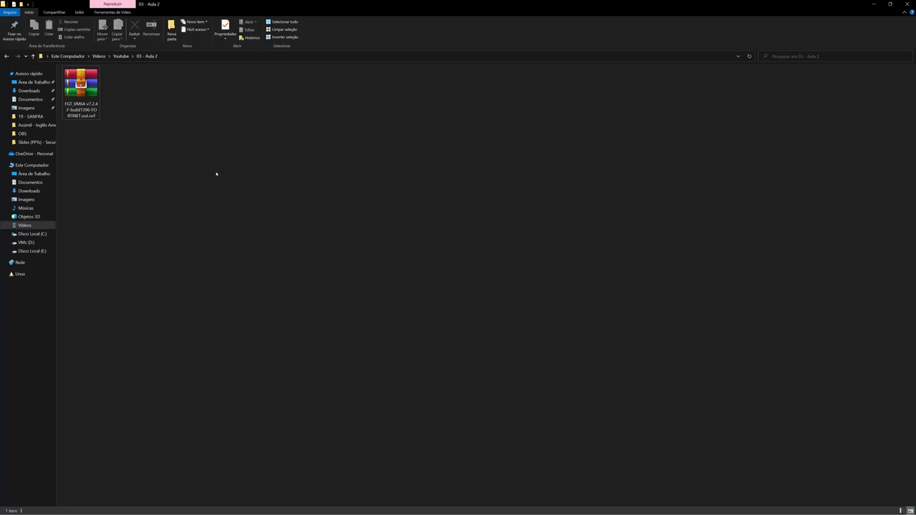
Extract the FGT_VM64 .ovf.zip into 03 - Aula 2 with 'Extrair aqui', then use VMware's File > Open.
click(92, 94)
right_click(92, 95)
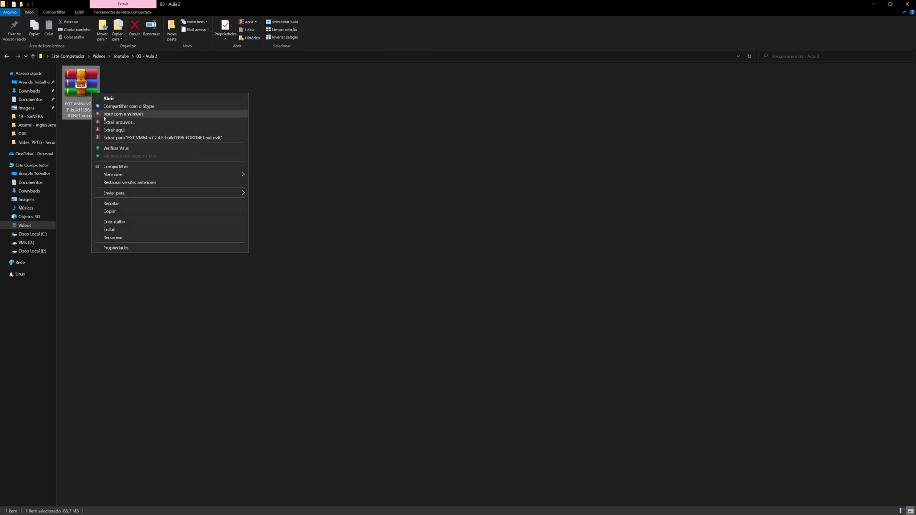
click(124, 129)
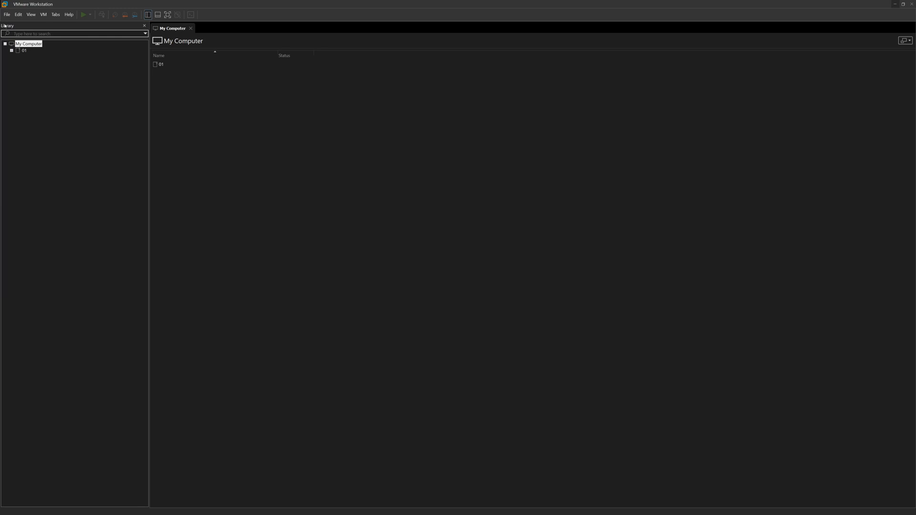
click(6, 15)
click(14, 38)
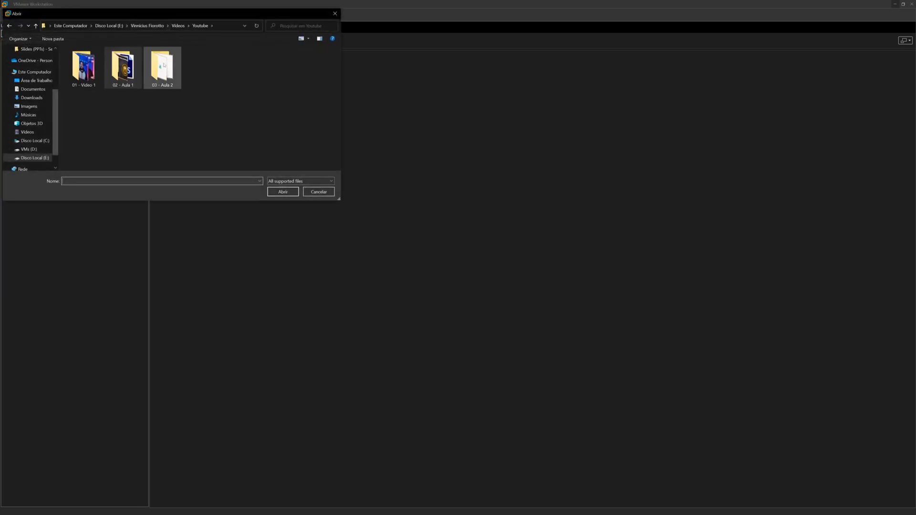
Import FortiGate-VM64.ovf from 03 - Aula 2, accepting the EULA and naming it Fortigate-Aula.
double_click(163, 65)
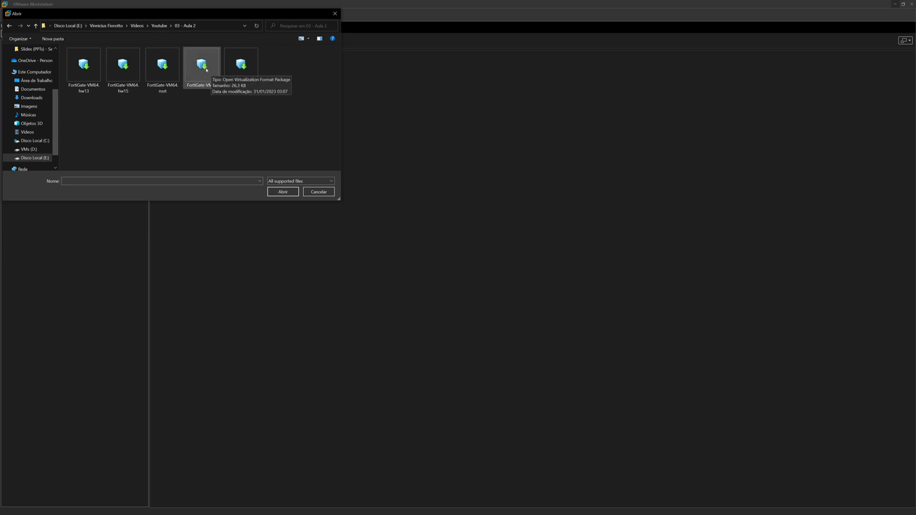
double_click(206, 70)
click(467, 317)
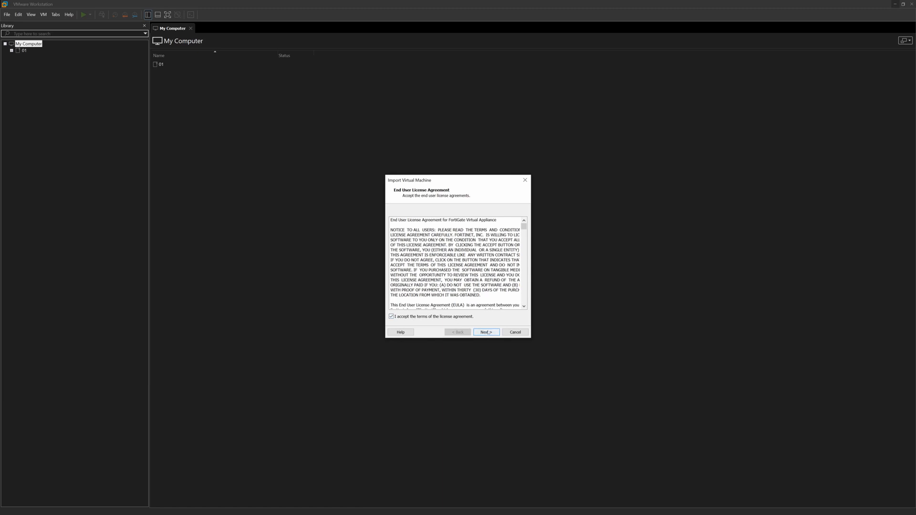
click(487, 333)
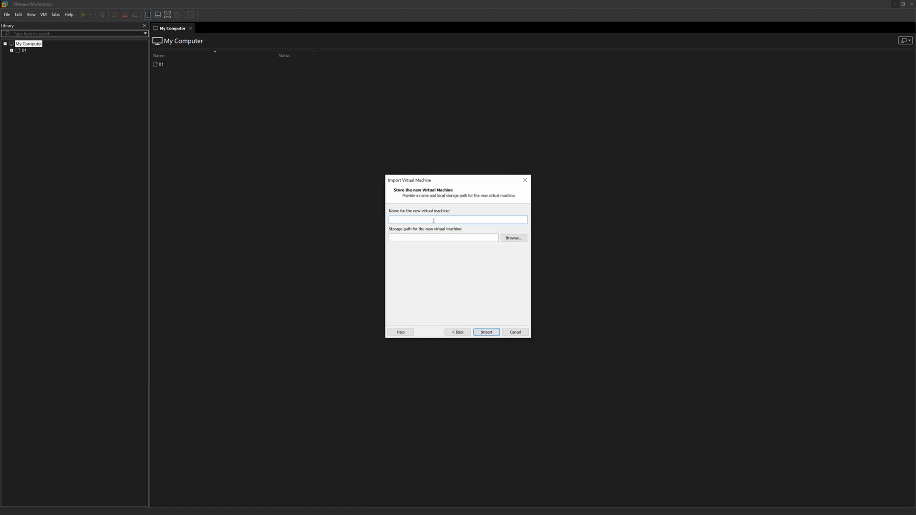
text(Fortigate-Aula)
click(487, 332)
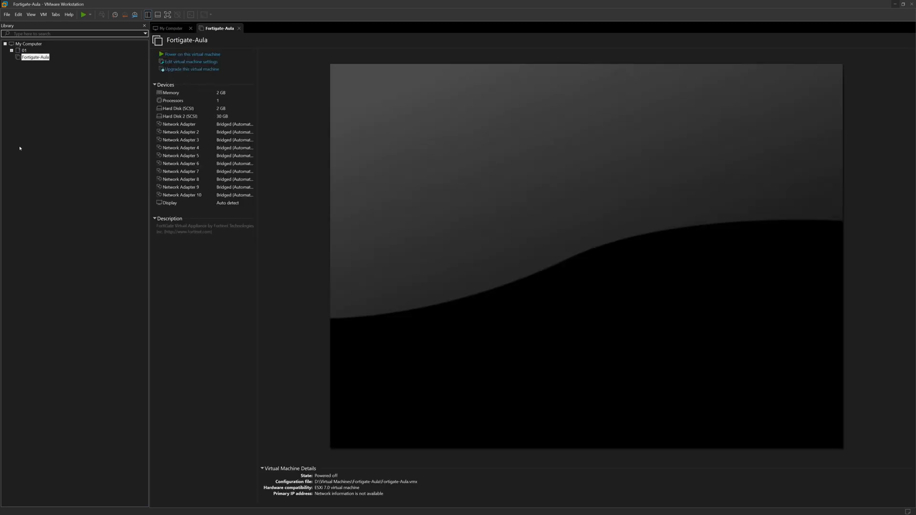
Set Fortigate-Aula's first network adapter to custom VMnet8 (NAT) and power the VM on.
double_click(181, 124)
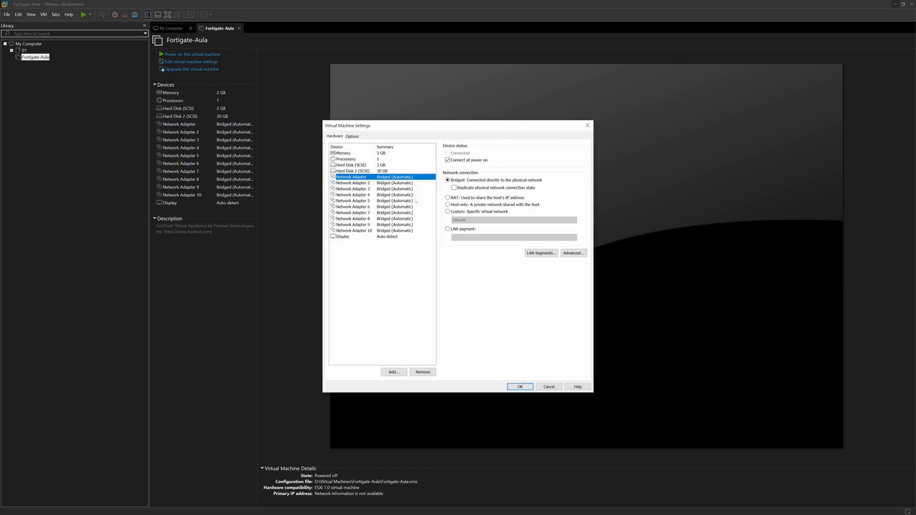
click(468, 213)
click(470, 220)
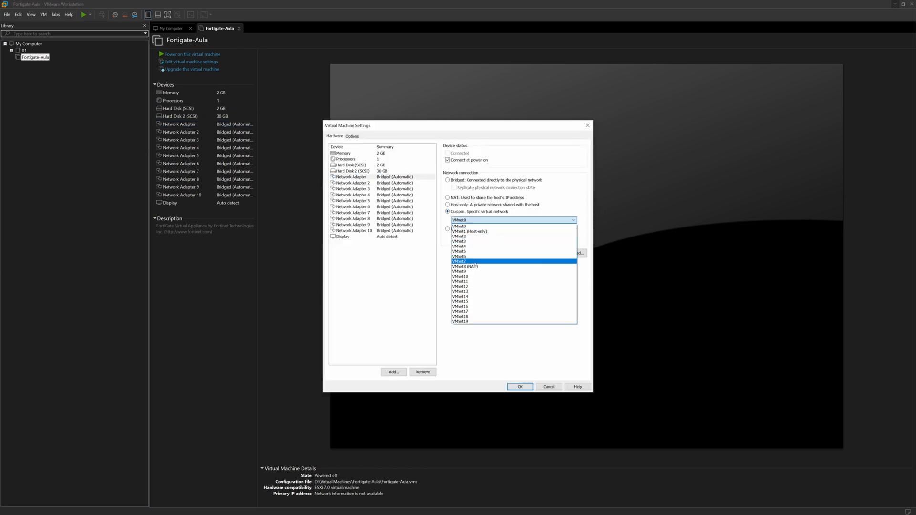
click(475, 267)
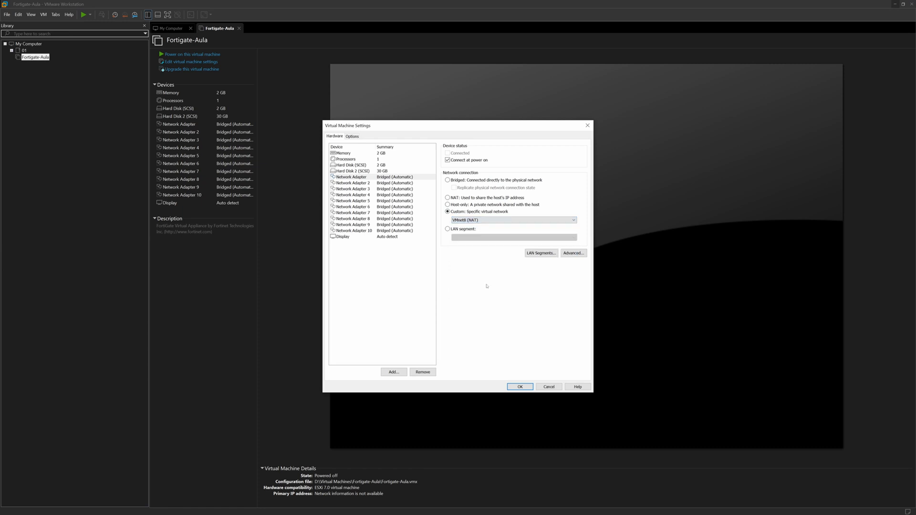
click(520, 387)
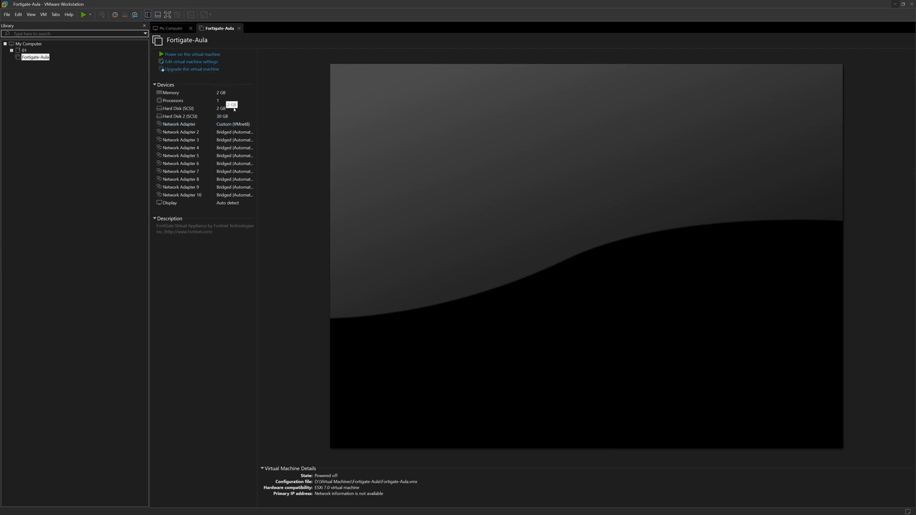
click(181, 55)
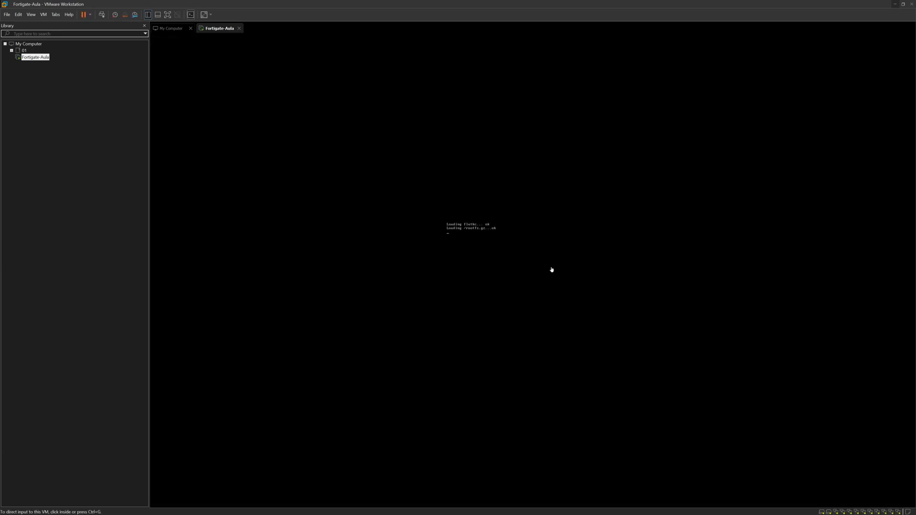
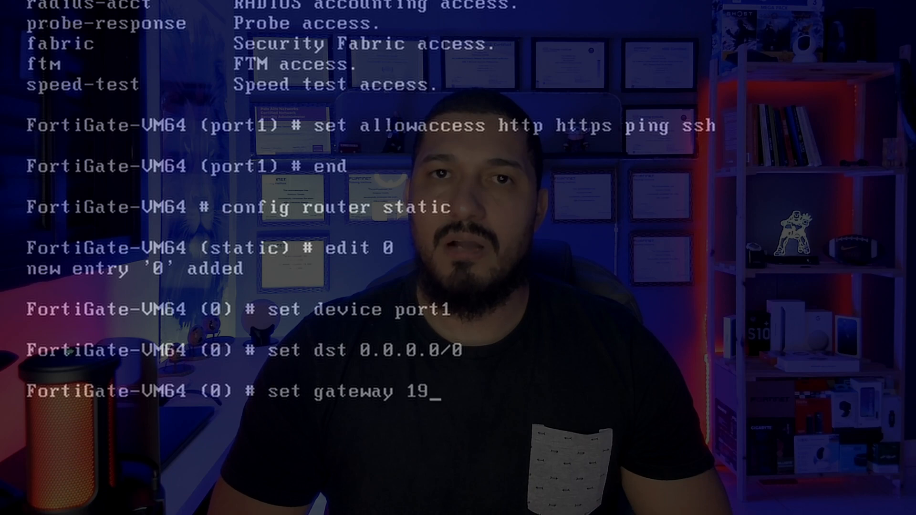
Enter 192.168.2.2 as the default static route's gateway on the FortiGate console.
text(1)
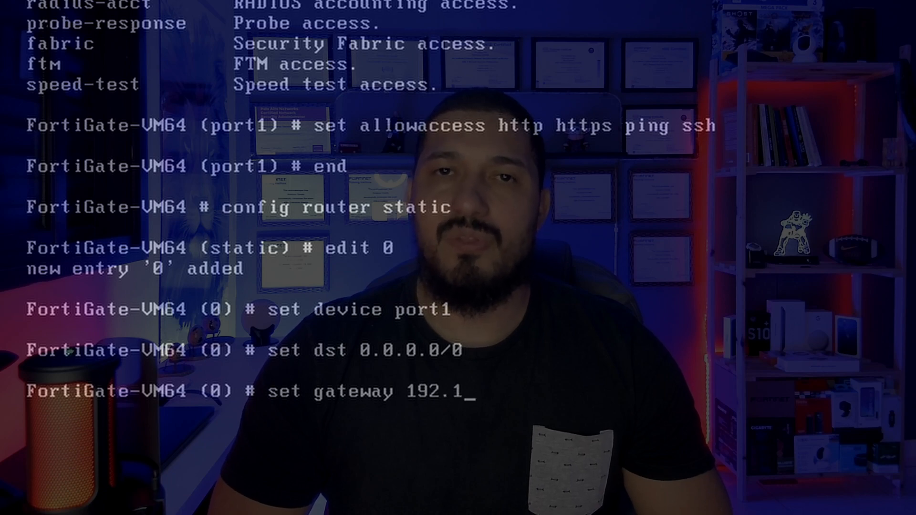
text(68)
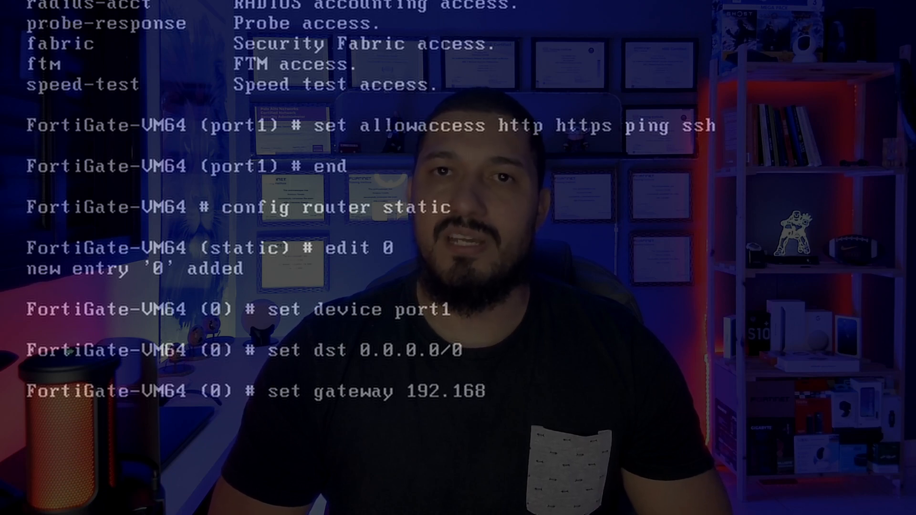
text(.2.2)
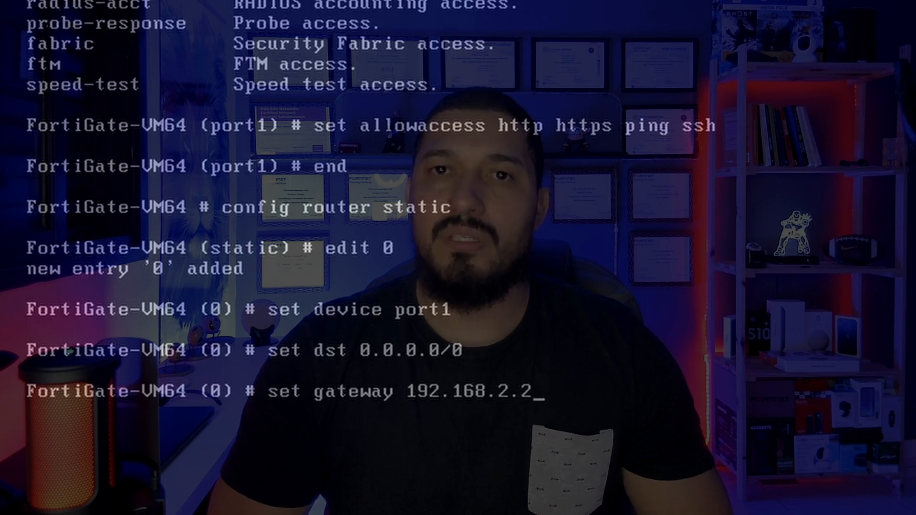
Apply the 192.168.2.2 gateway, save the static route with end, and enter 192.168.2.20 in Chrome.
key(Return)
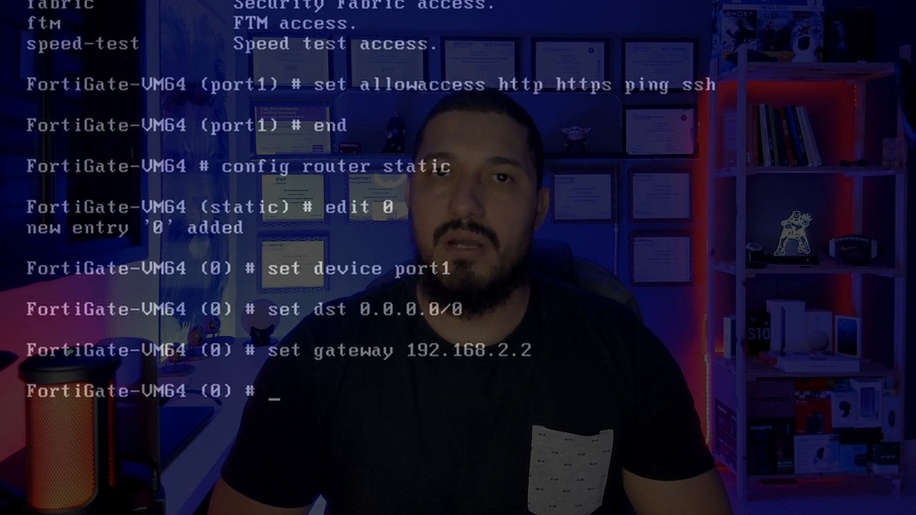
text(end)
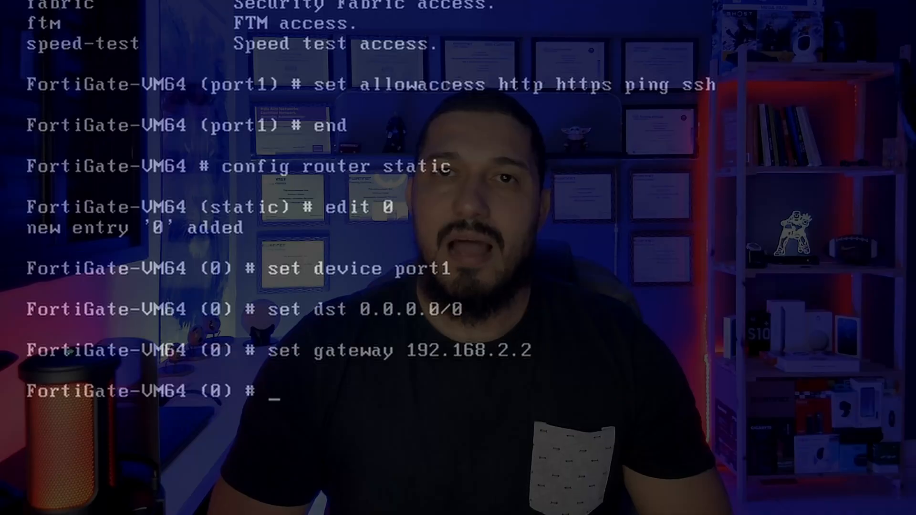
text(end)
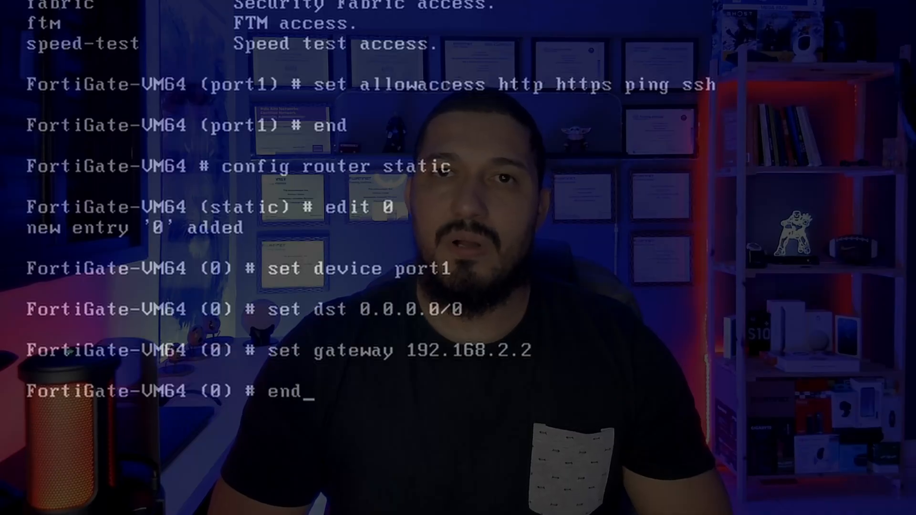
key(Return)
key(Return)
key(Return)
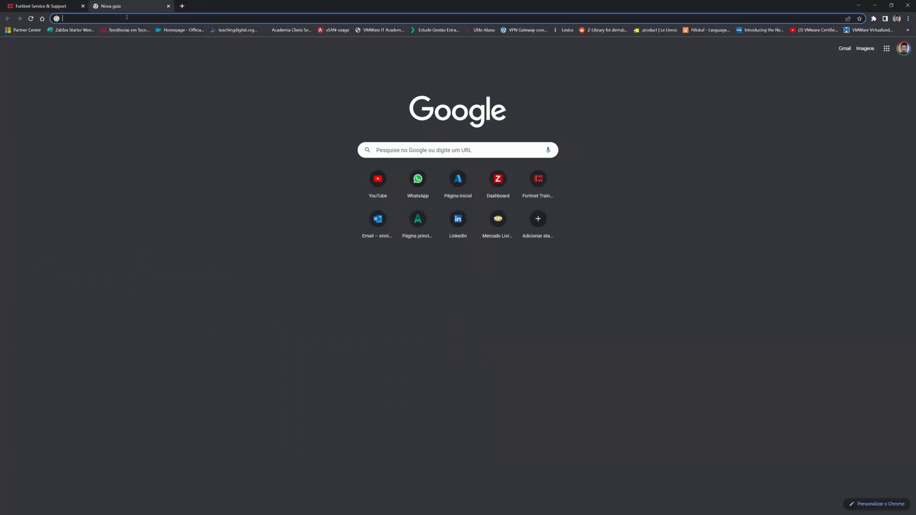
text(192.168.)
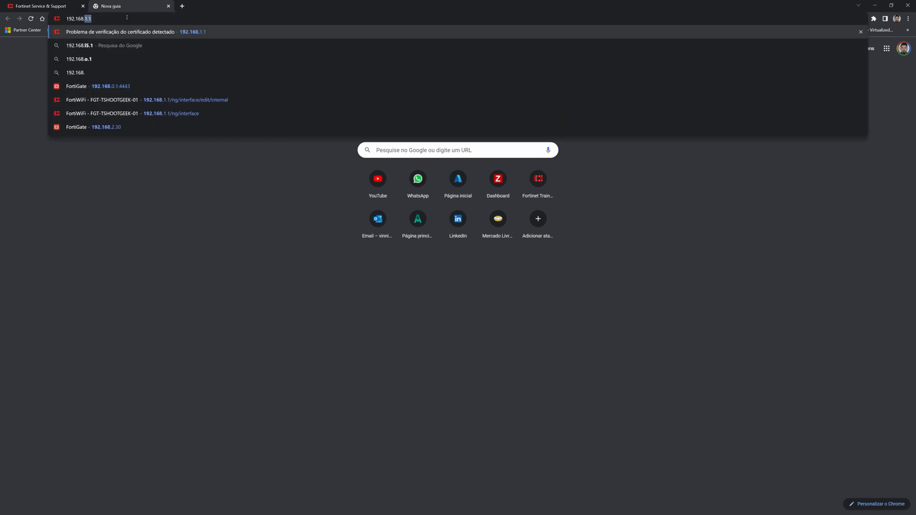
text(2.20)
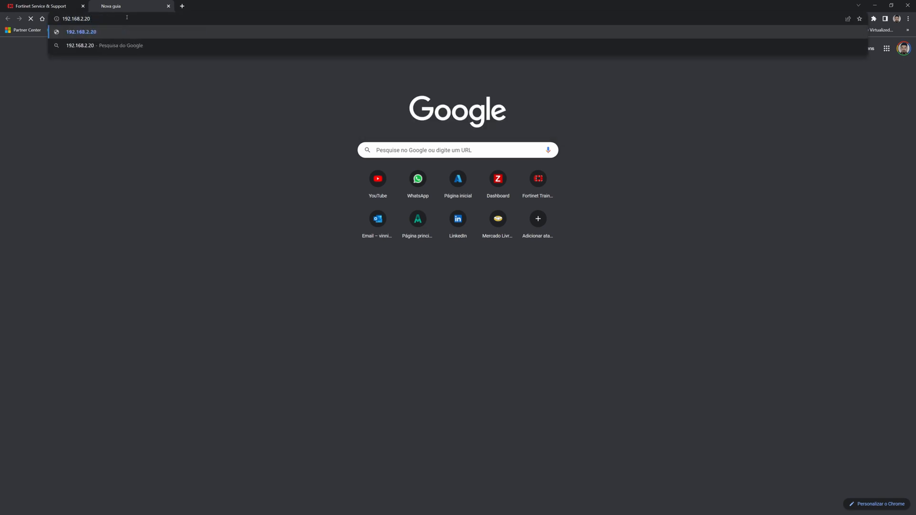
Sign in to the FortiGate at 192.168.2.20 as admin and decline saving the password.
key(Return)
text(admin)
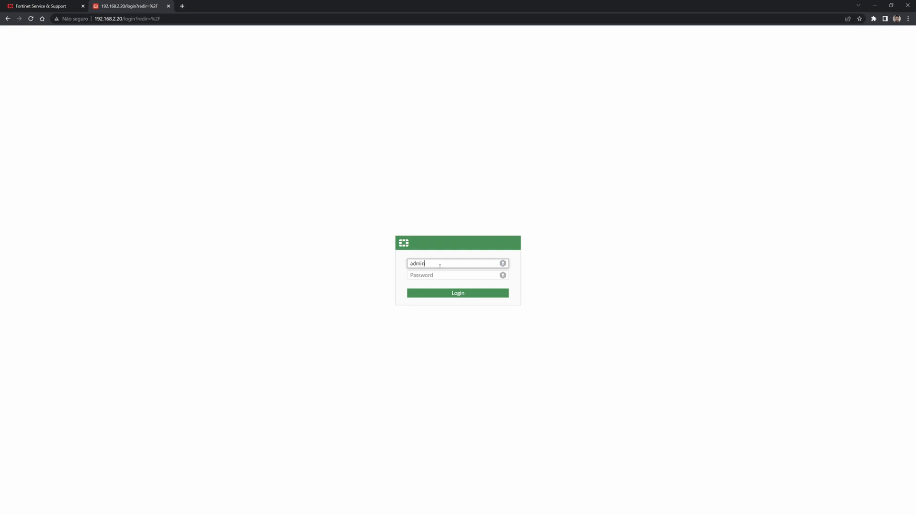
key(Tab)
text(********)
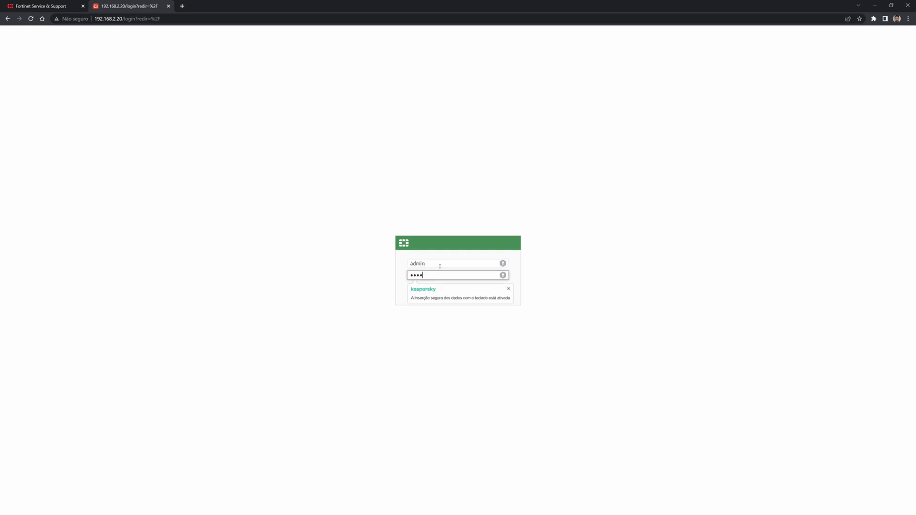
key(Return)
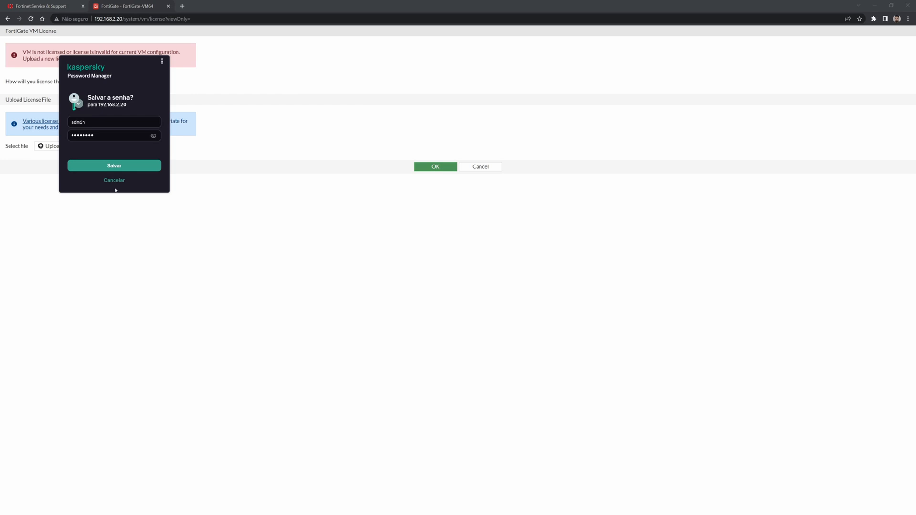
click(114, 181)
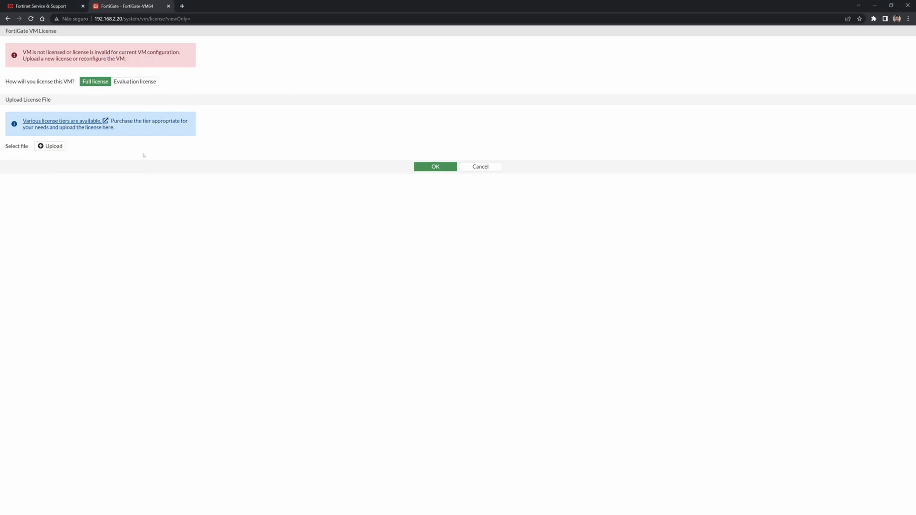
Choose the Evaluation license, fill in the FortiCare account details, and confirm activation.
click(137, 83)
double_click(77, 172)
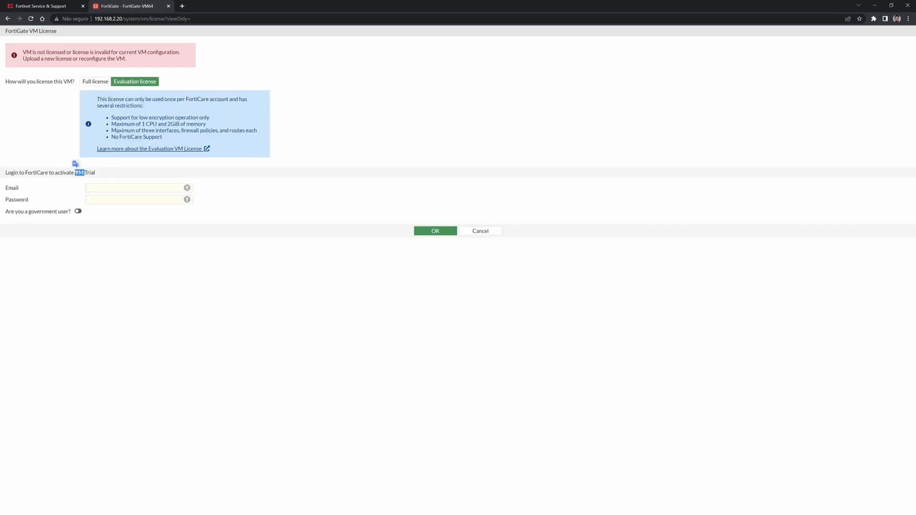
click(78, 172)
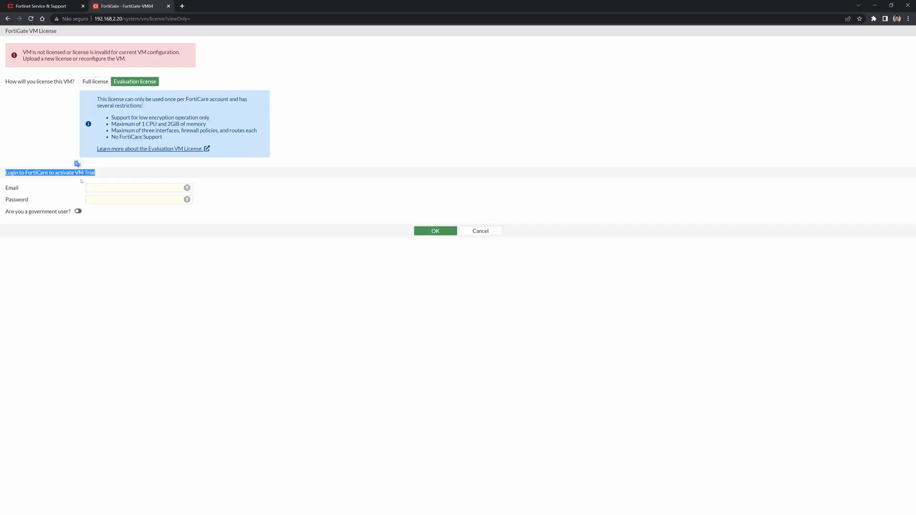
click(122, 187)
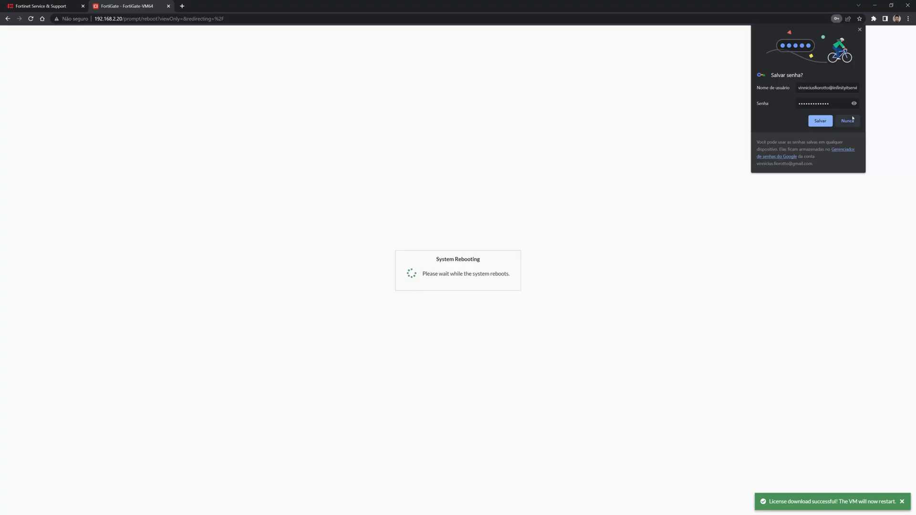
click(849, 121)
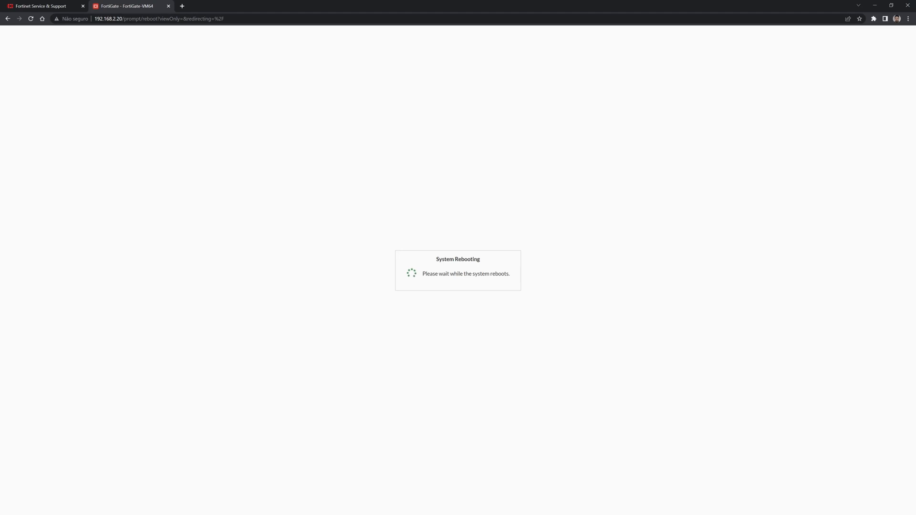
After the reboot, log back in as admin and postpone the FortiGate Setup steps with Later.
key(alt+Tab)
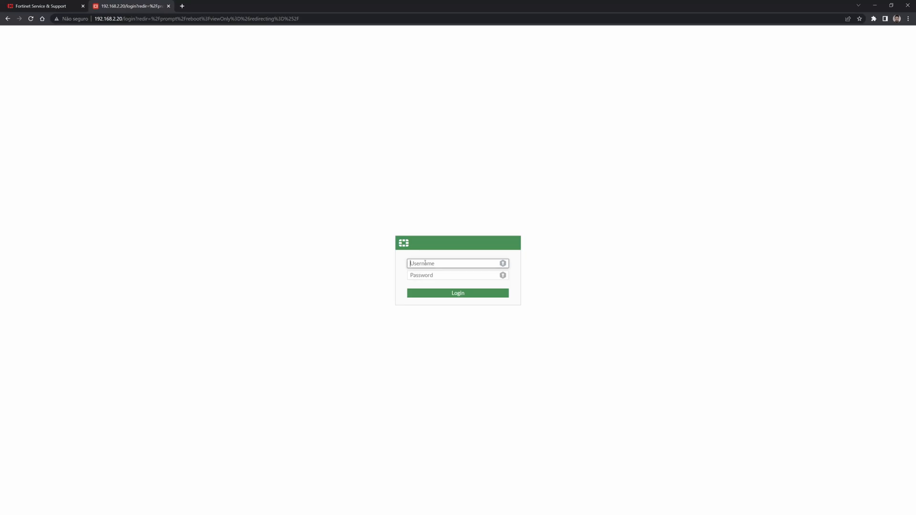
text(admin)
key(Tab)
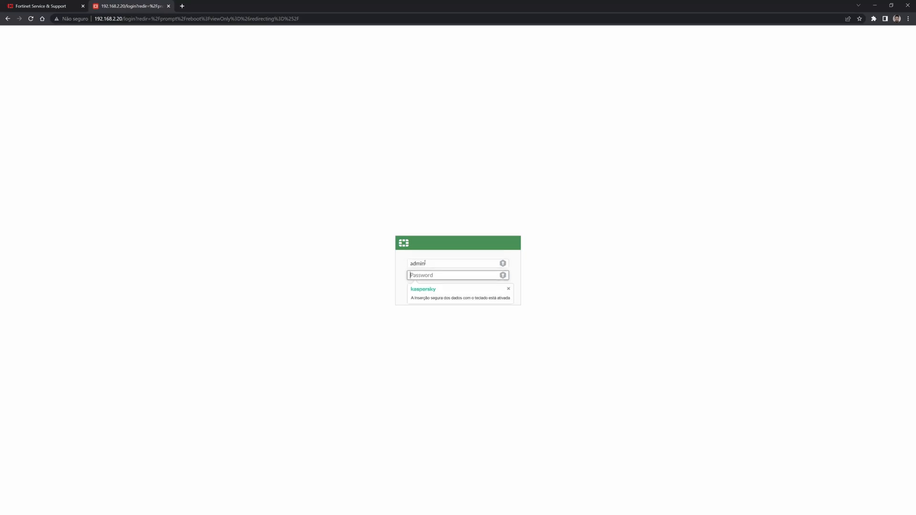
text(********)
key(Return)
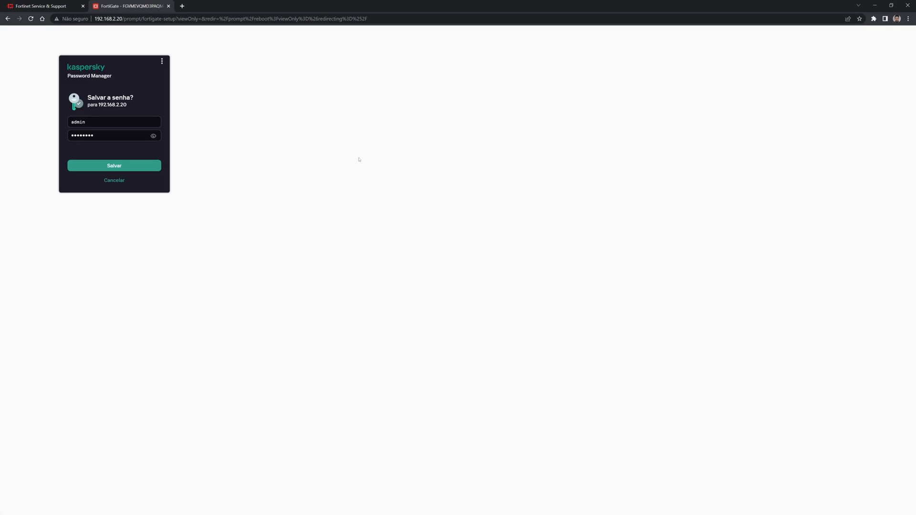
click(119, 181)
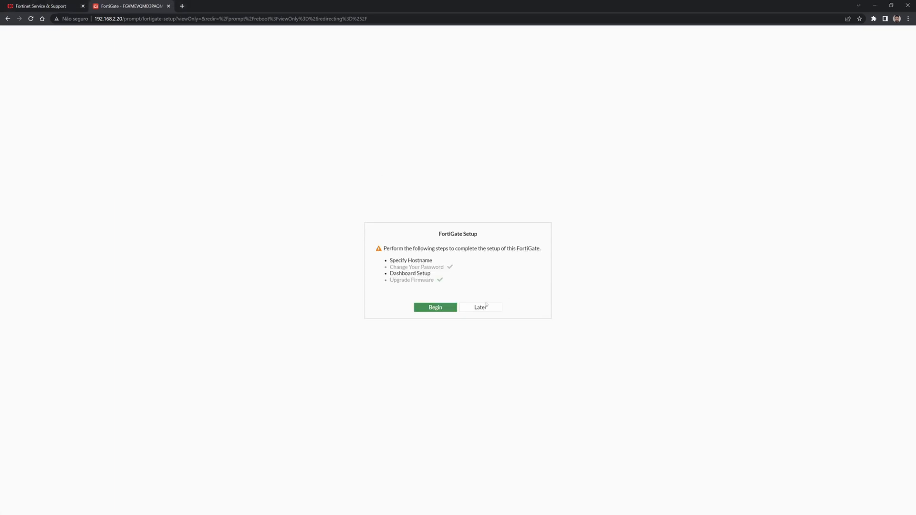
click(483, 309)
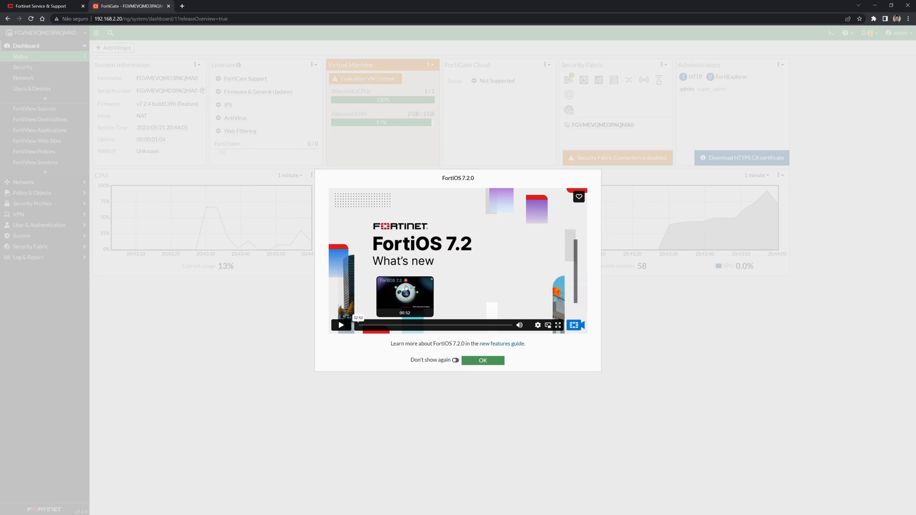
Close the FortiOS 7.2.0 overview with Don't show again checked, then expand the System menu.
click(454, 361)
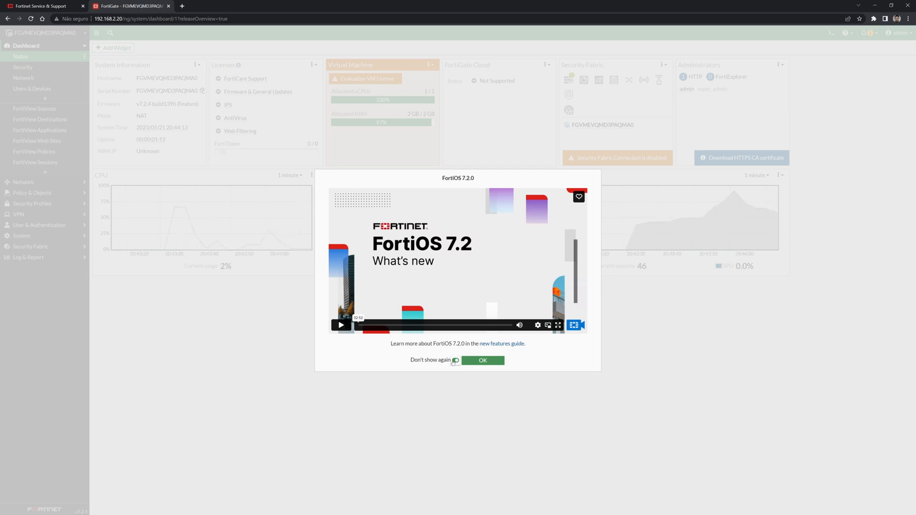
click(472, 360)
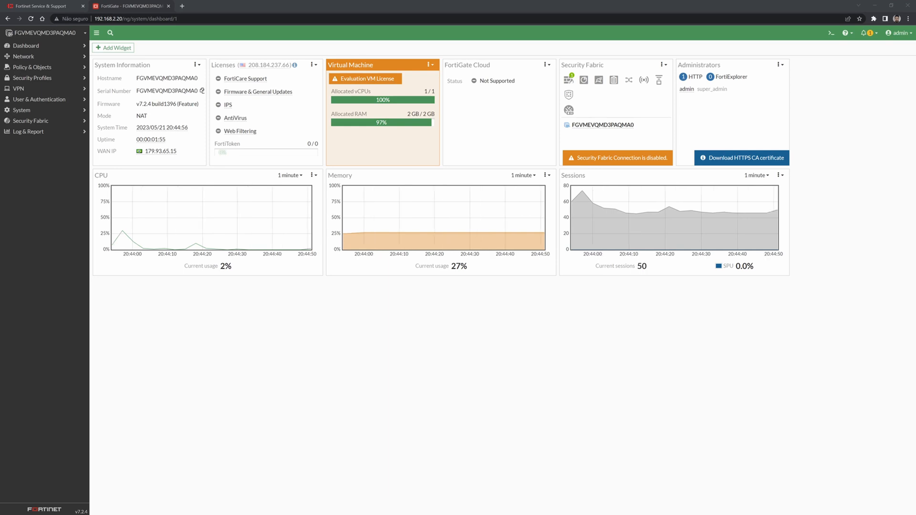
click(41, 112)
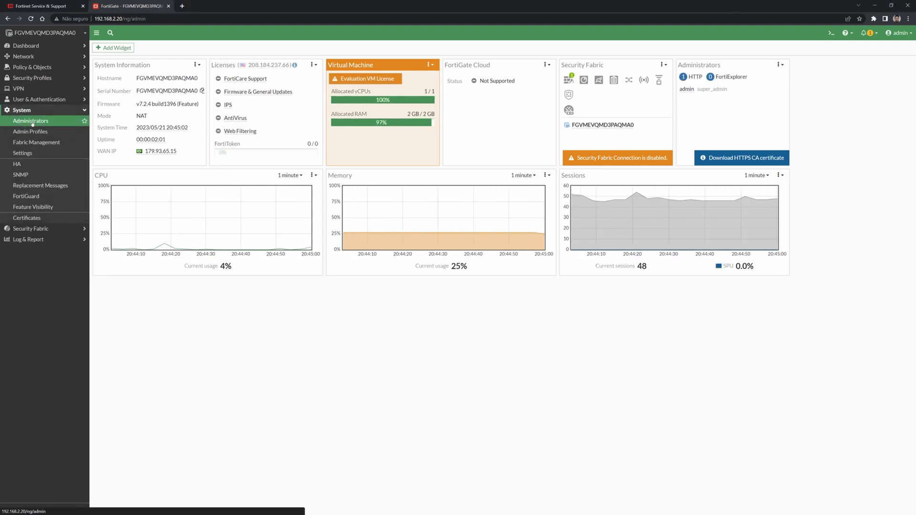
In System > Administrators, choose Create New > Administrator.
click(126, 48)
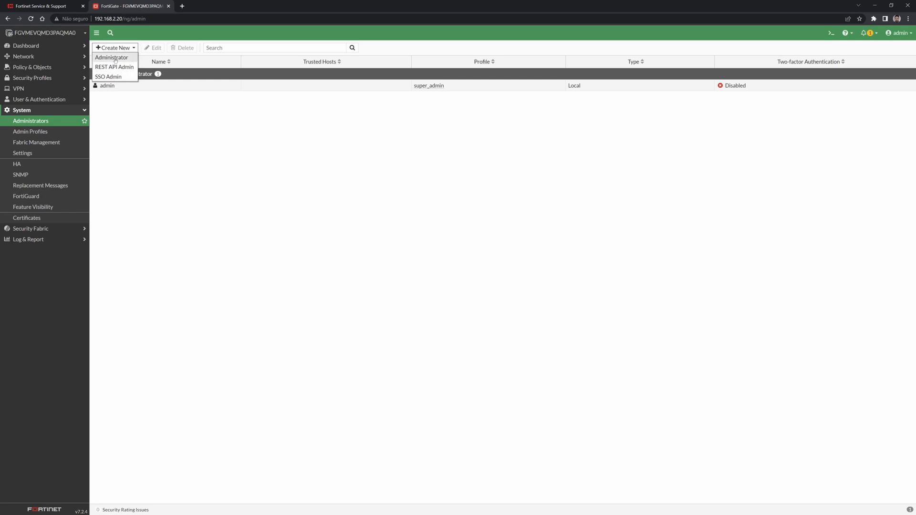
click(115, 59)
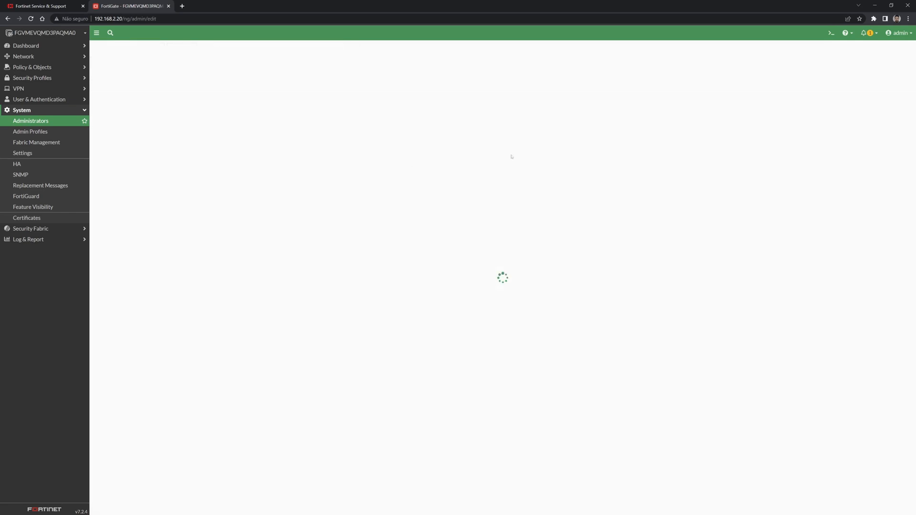
Enter the new administrator's username and password.
click(199, 61)
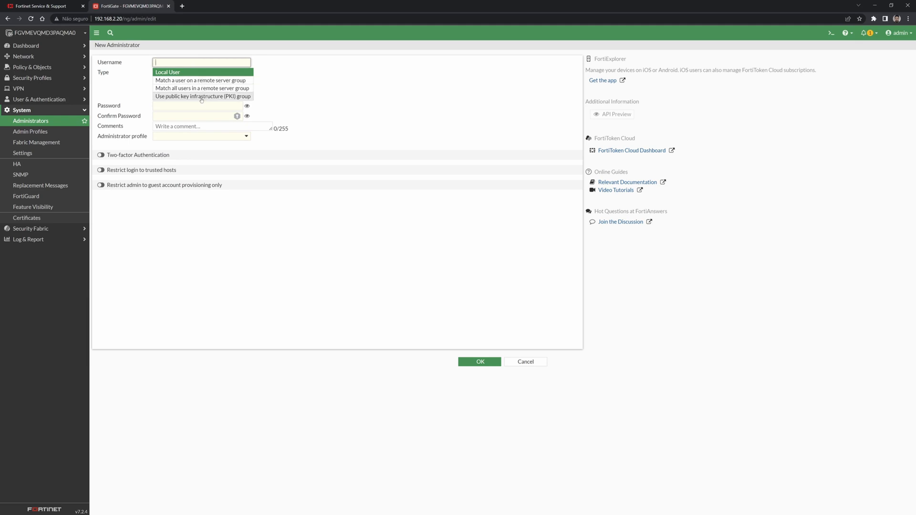
text(vi)
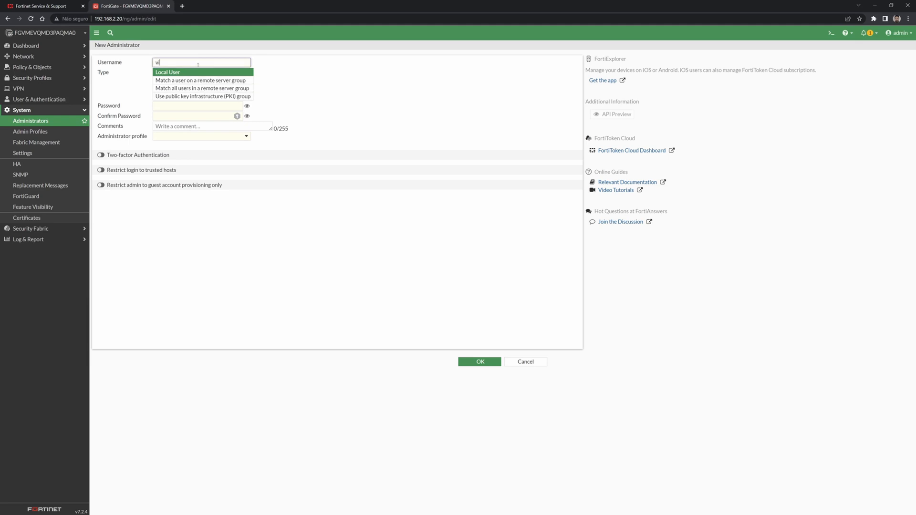
text(nnicius)
click(210, 108)
text(1234)
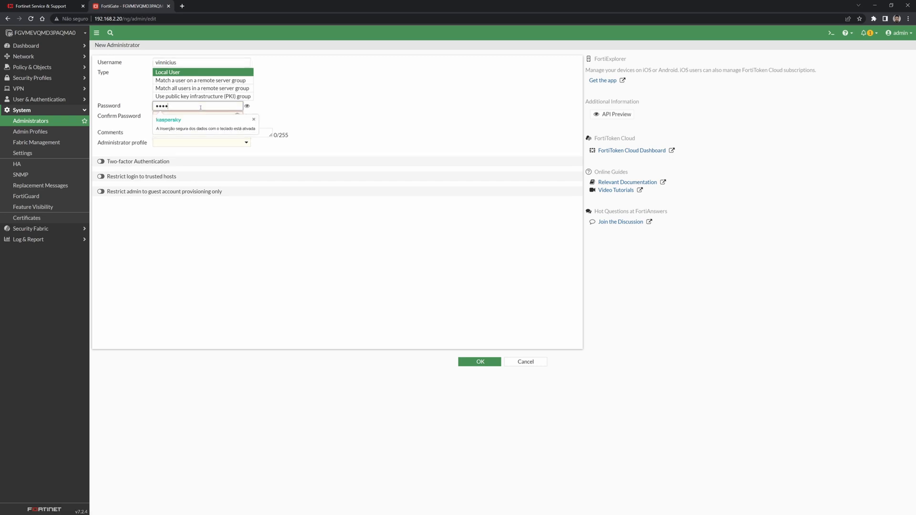
text(5678)
key(Tab)
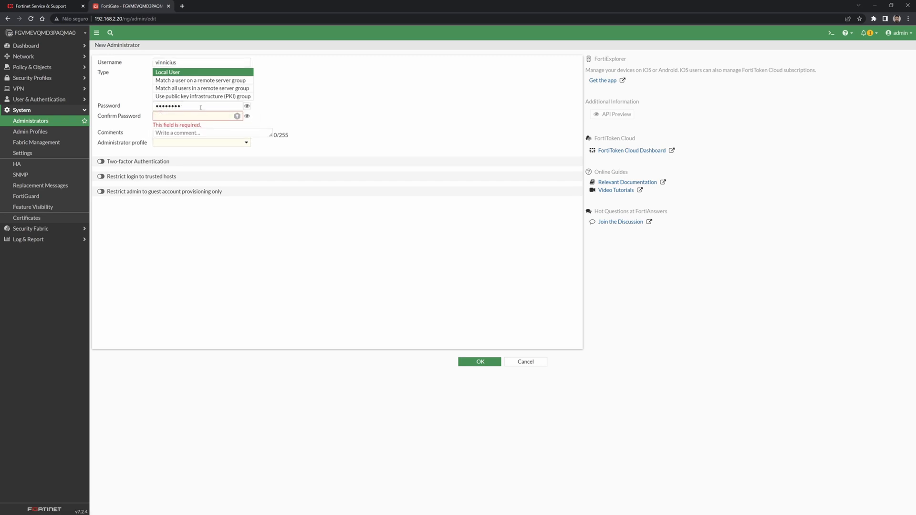
text(12345678)
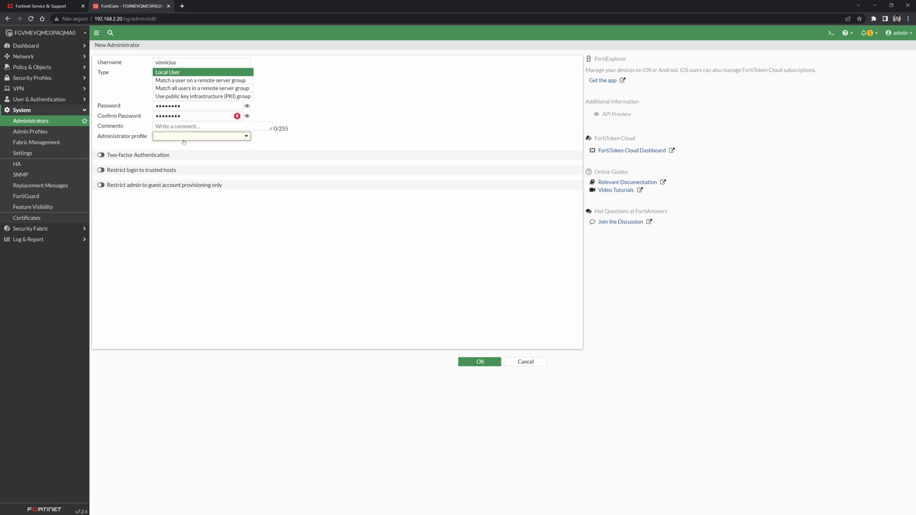
Assign the super_admin administrator profile and switch on two-factor authentication.
click(195, 136)
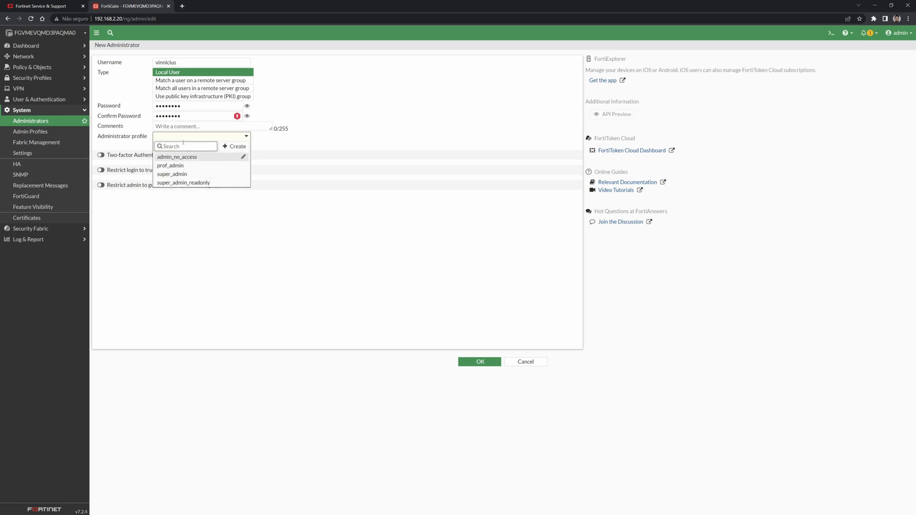
mouse_move(188, 179)
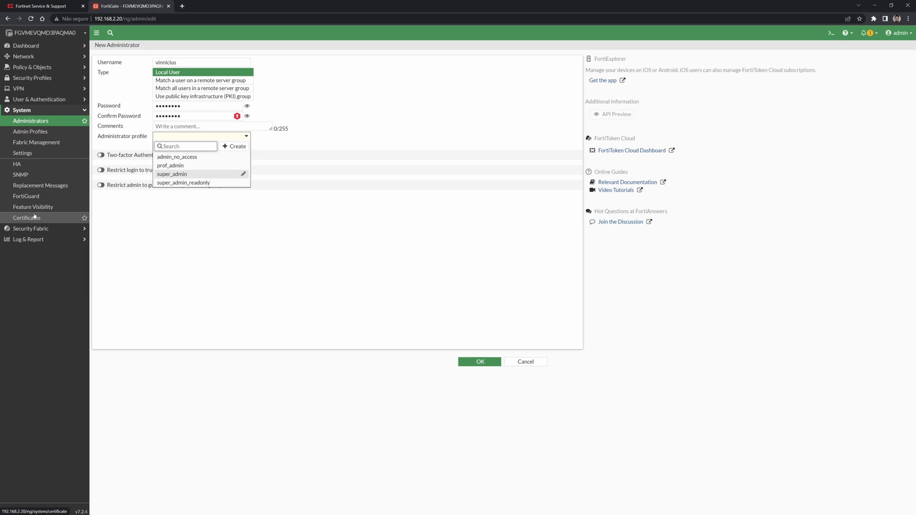
mouse_move(193, 157)
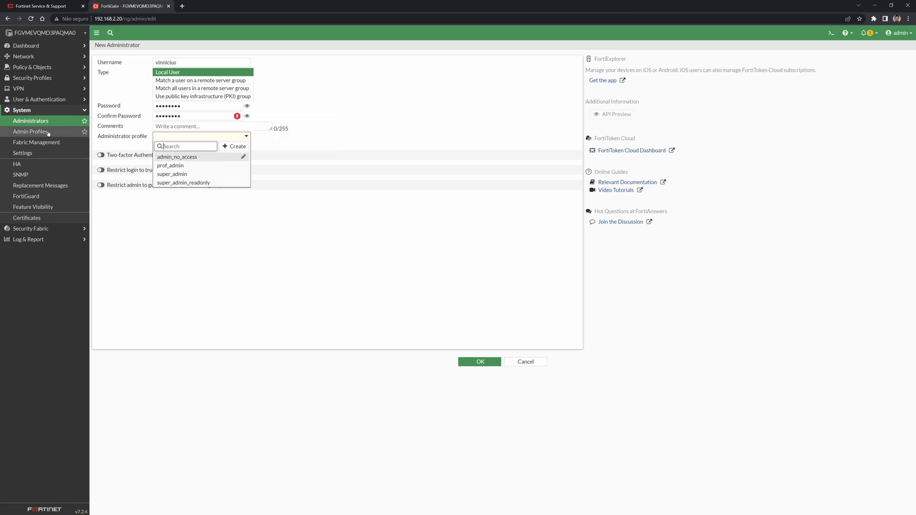
click(193, 174)
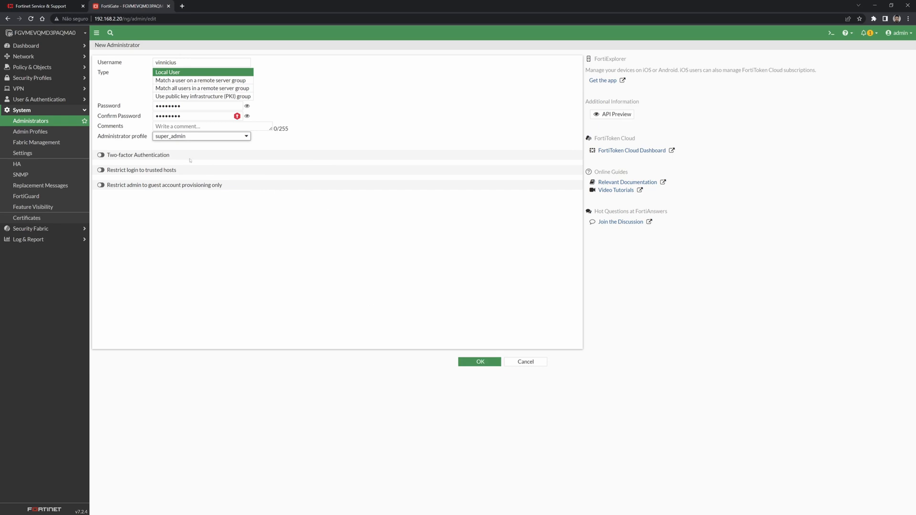
click(100, 155)
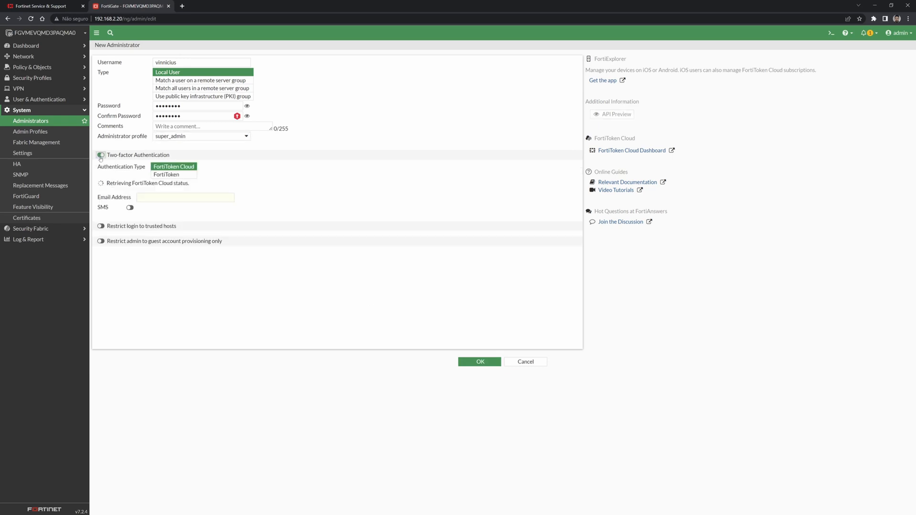
Choose FortiToken as the authentication type and check the Token list, which is empty.
click(175, 175)
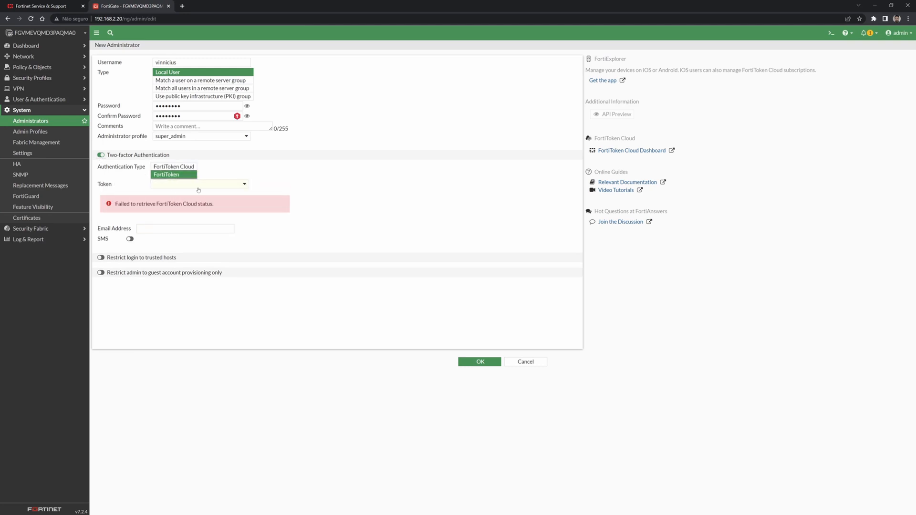
click(198, 186)
click(175, 181)
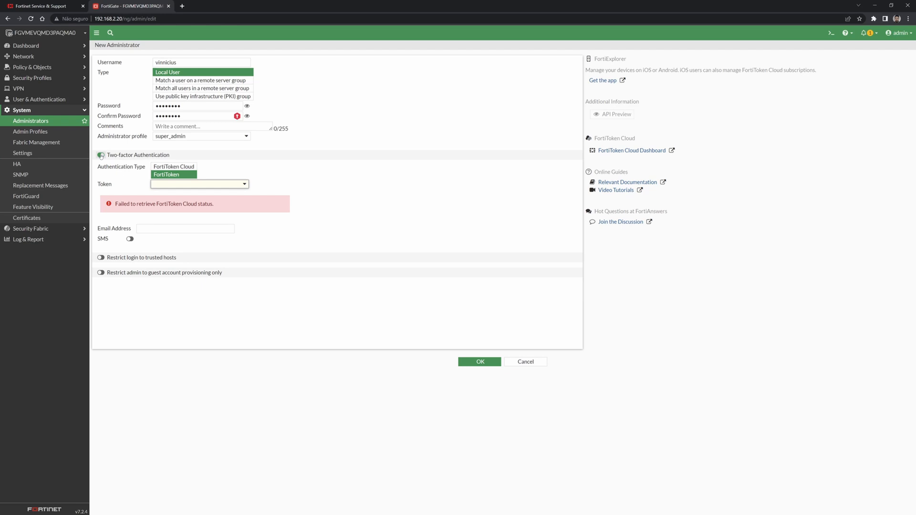
Turn off two-factor authentication and restrict logins to trusted host 192.168.2.10/24.
click(101, 155)
click(101, 170)
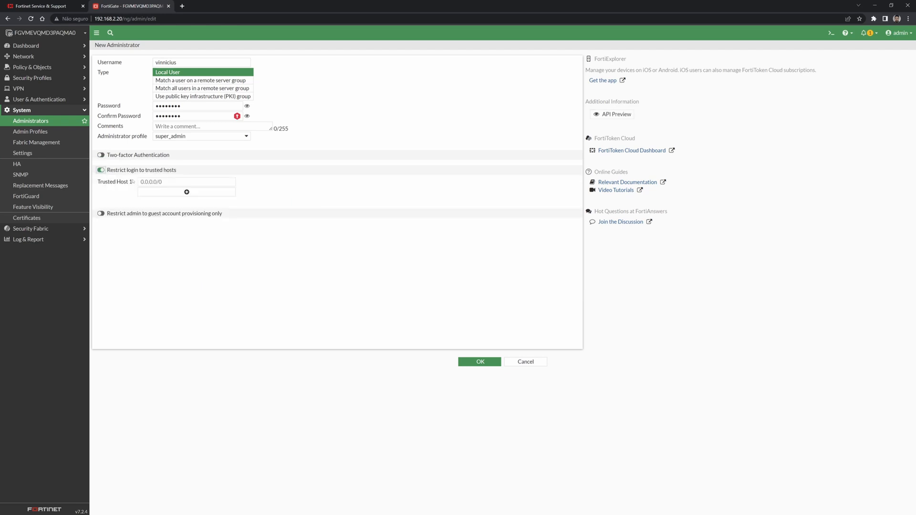
click(157, 183)
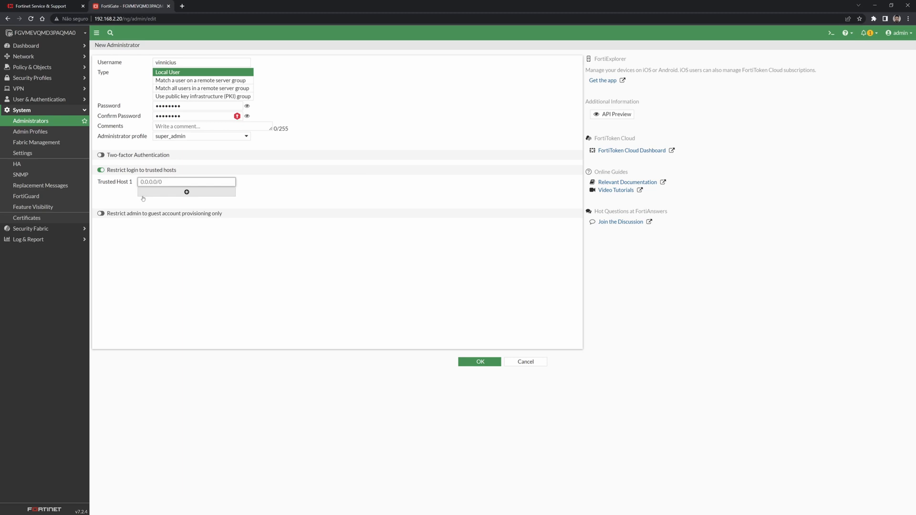
text(19)
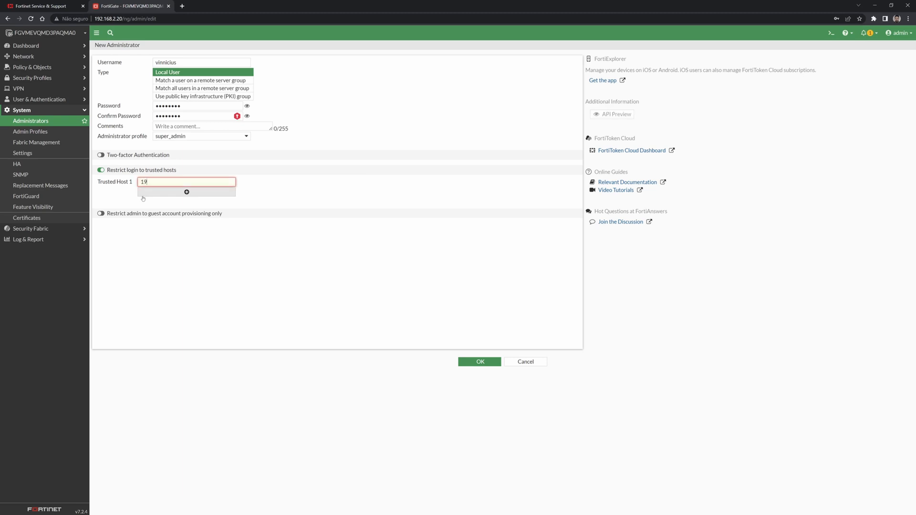
text(2.168.2.0/24)
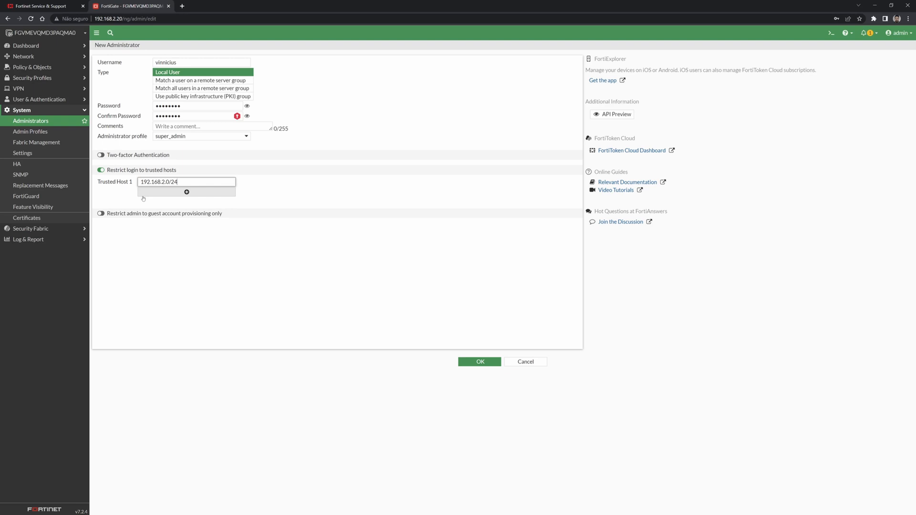
key(BackSpace)
key(BackSpace)
key(BackSpace)
text(10/24)
Add nine more trusted host rows, then remove three of them, including 192.168.2.10/24.
click(144, 193)
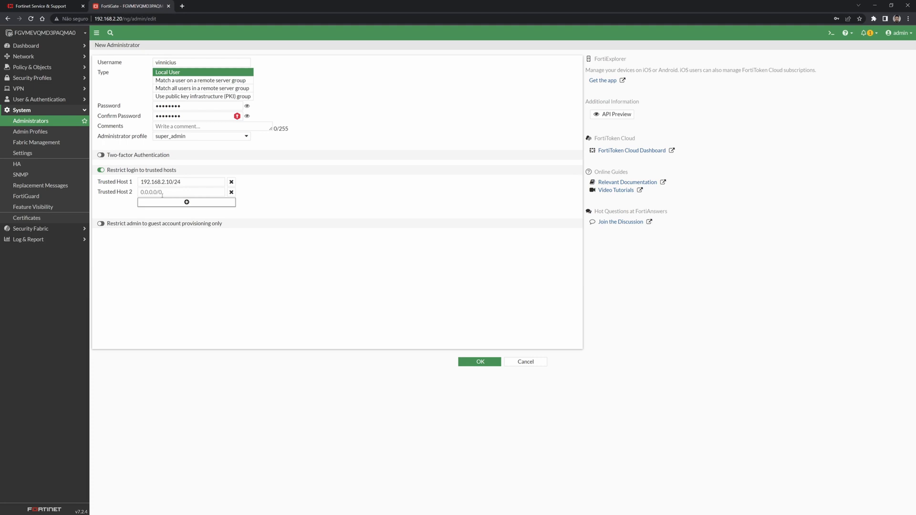
click(162, 202)
click(166, 212)
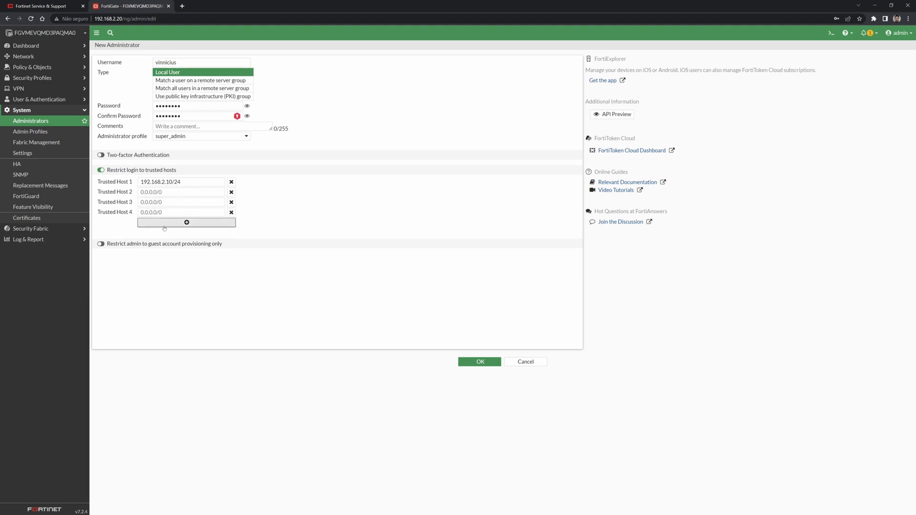
click(168, 223)
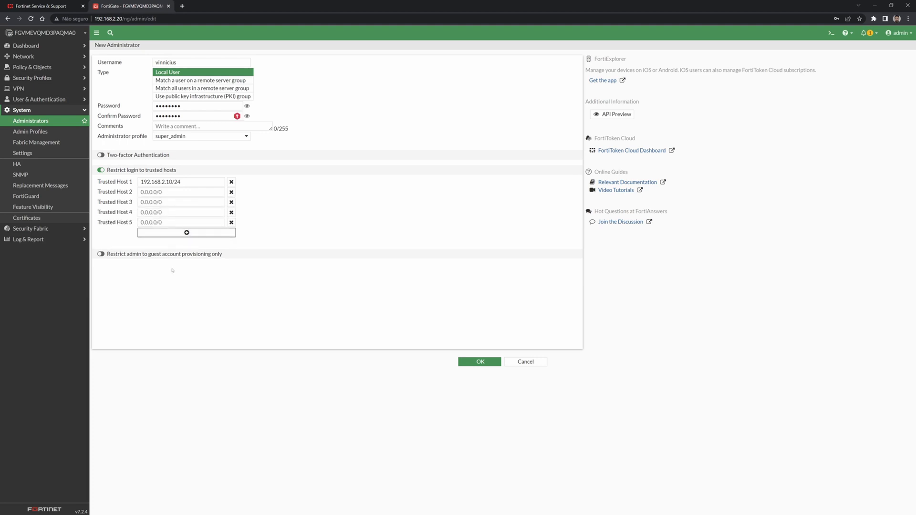
click(206, 232)
click(208, 246)
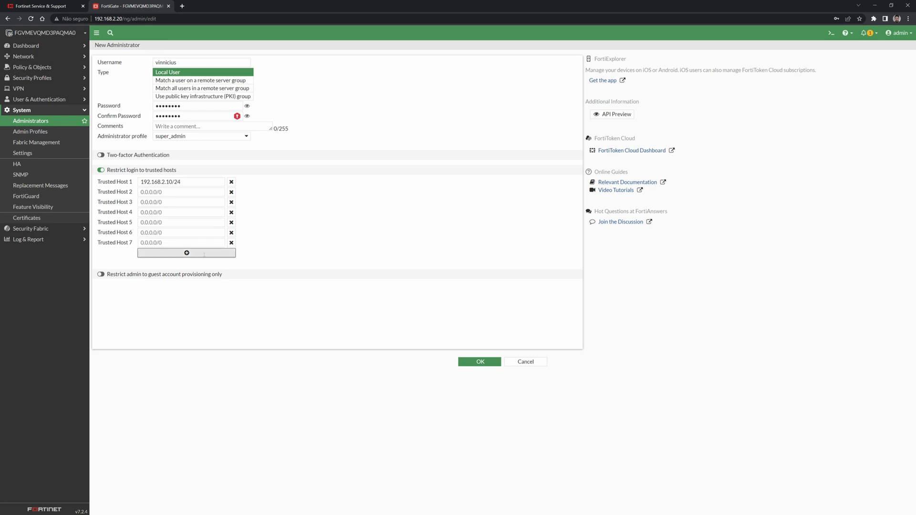
click(205, 262)
click(191, 272)
click(174, 282)
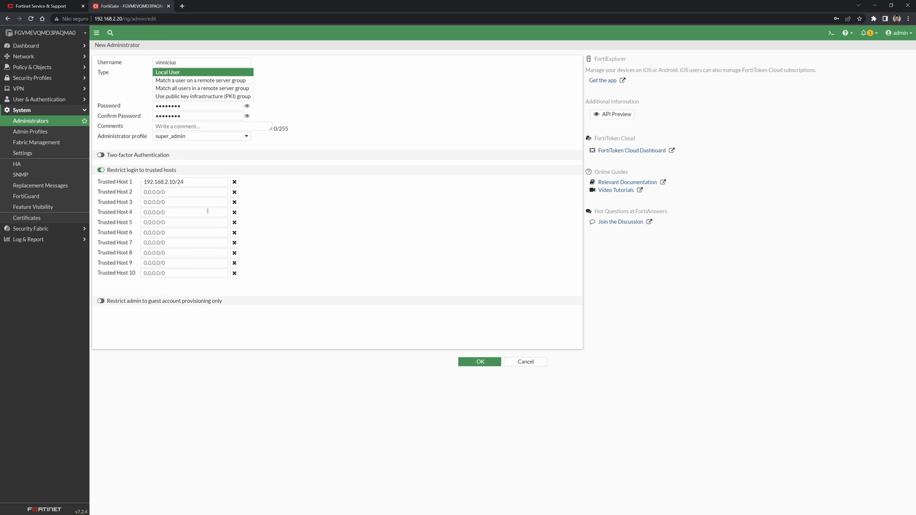
click(235, 182)
click(235, 183)
click(232, 182)
click(233, 182)
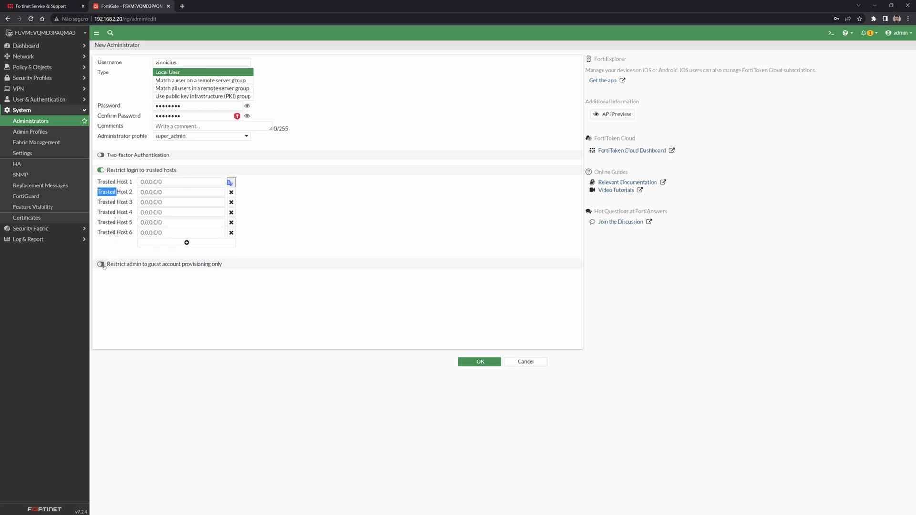
Toggle the guest account provisioning restriction on and off, then save the administrator.
click(102, 265)
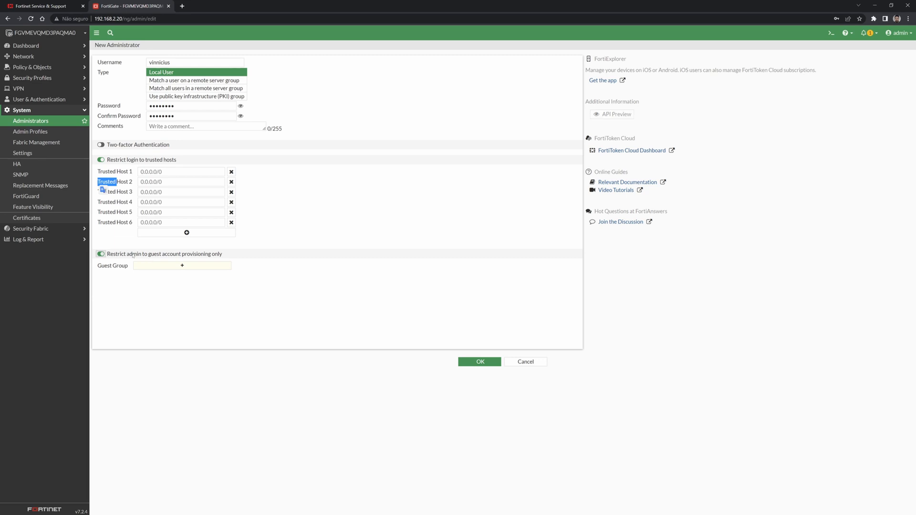
click(101, 254)
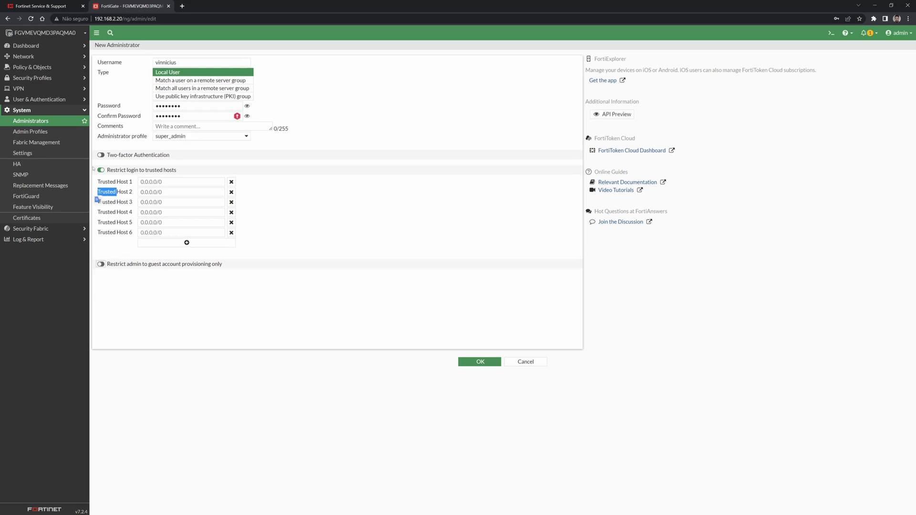
click(491, 362)
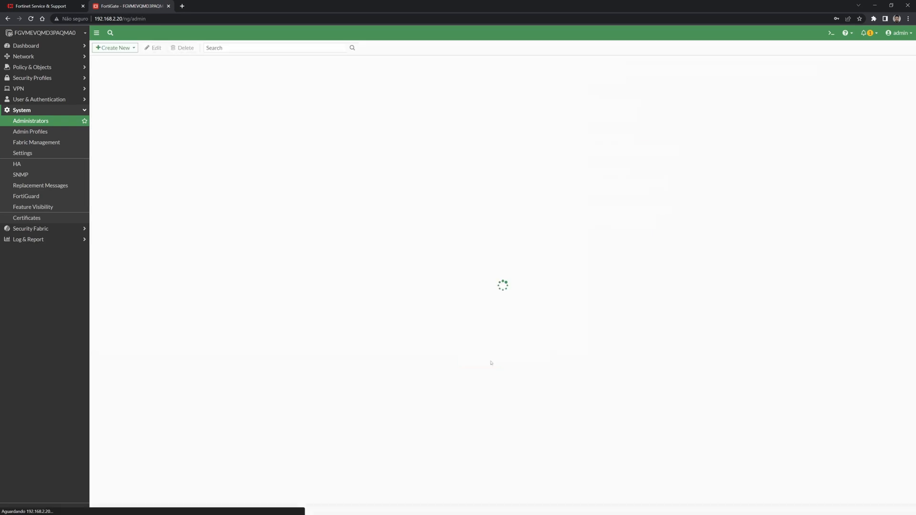
Decline Chrome's password save, then start a new profile under System > Admin Profiles.
click(111, 180)
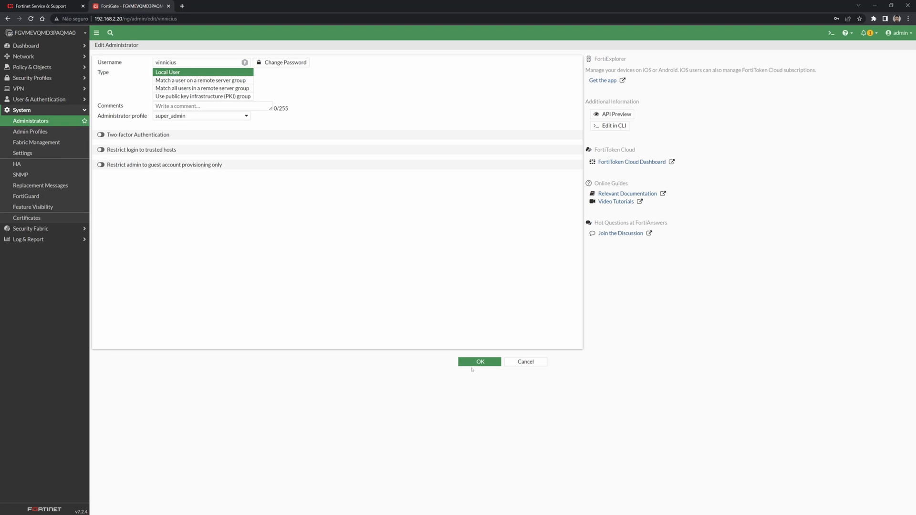
click(473, 364)
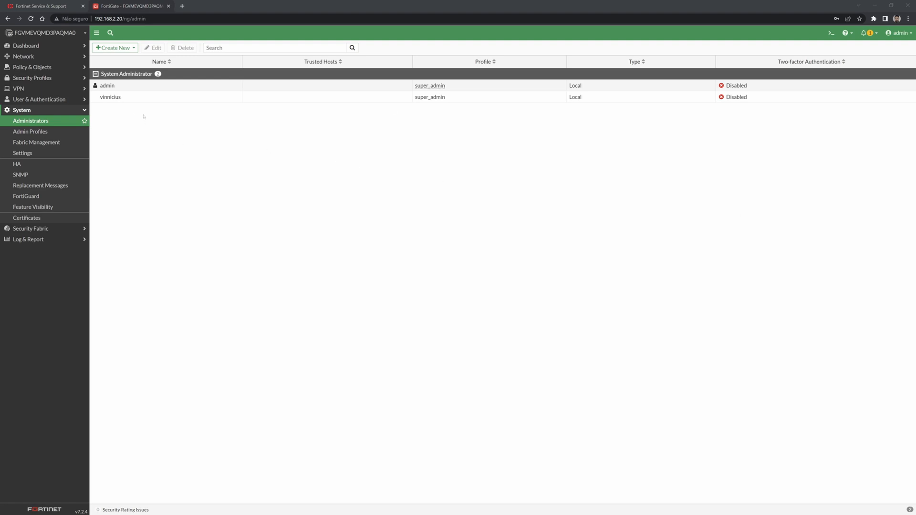
mouse_move(422, 102)
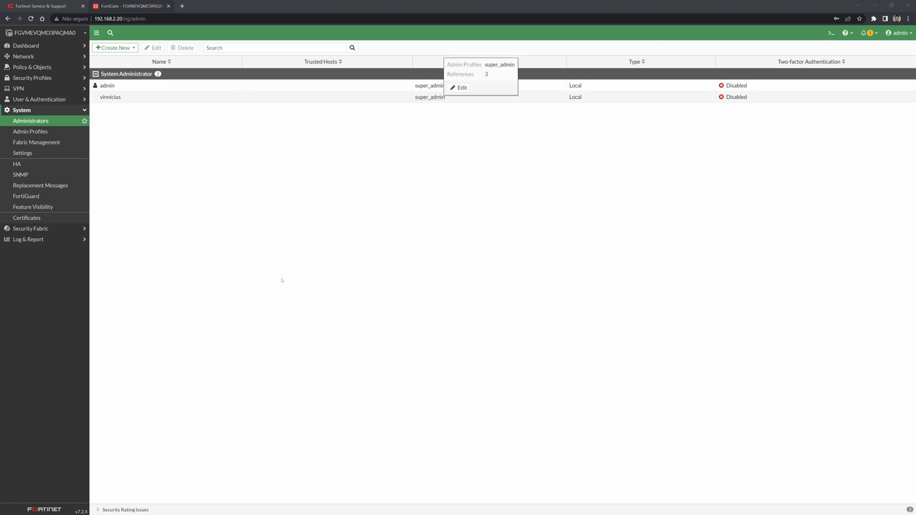
click(41, 132)
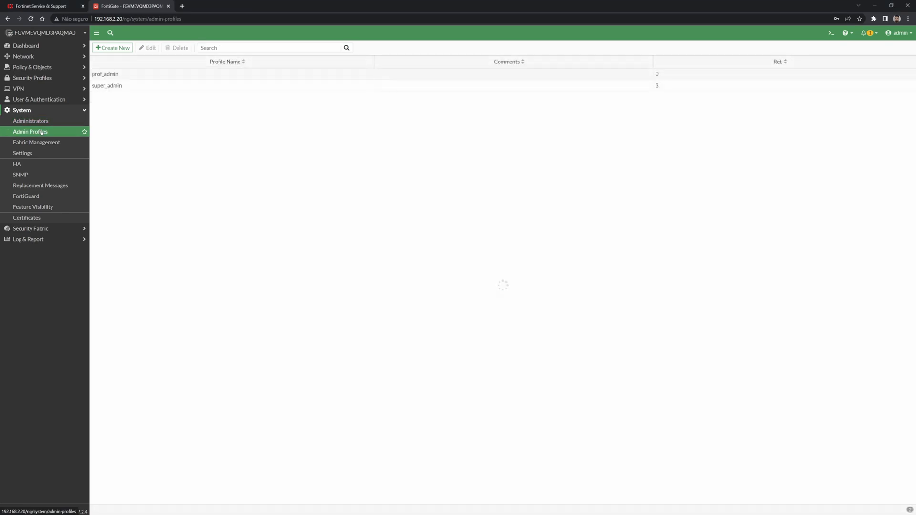
click(112, 48)
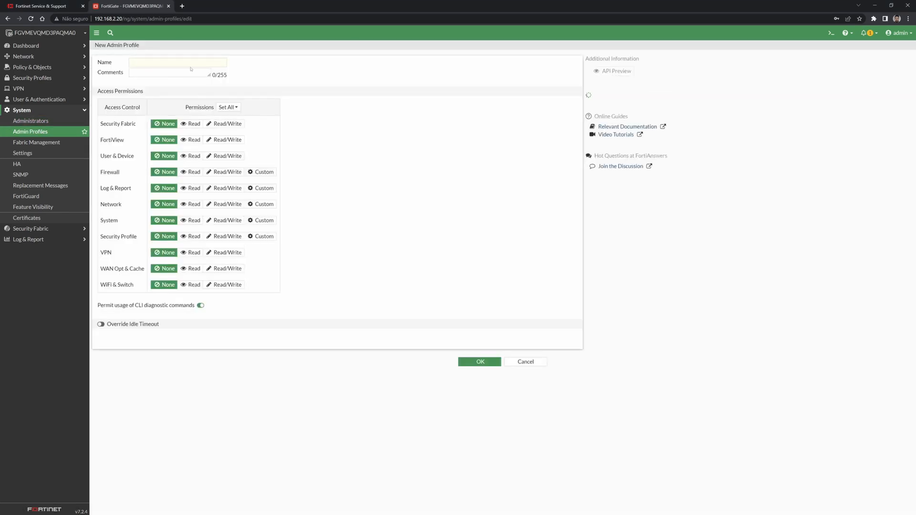
Name the new admin profile 'Suporte_N1', leaving the set-all permissions unchanged.
click(190, 63)
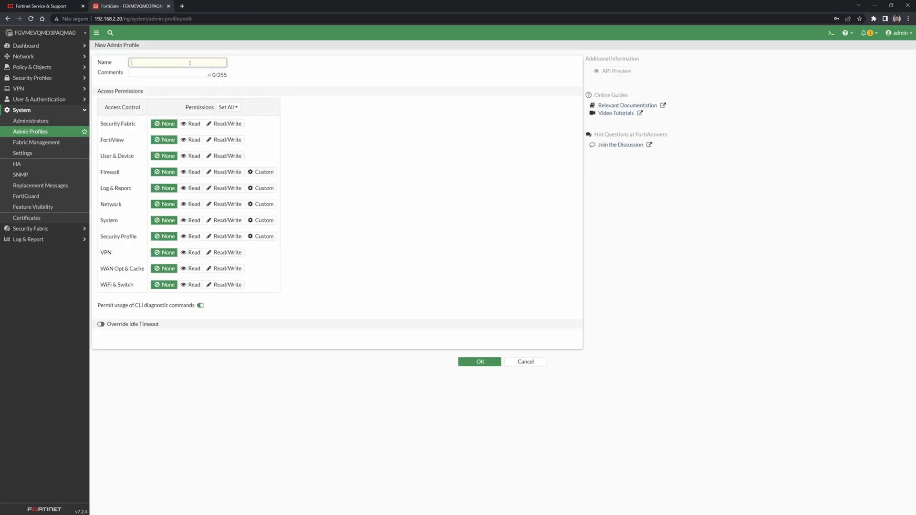
text(Suporte_N1)
click(224, 108)
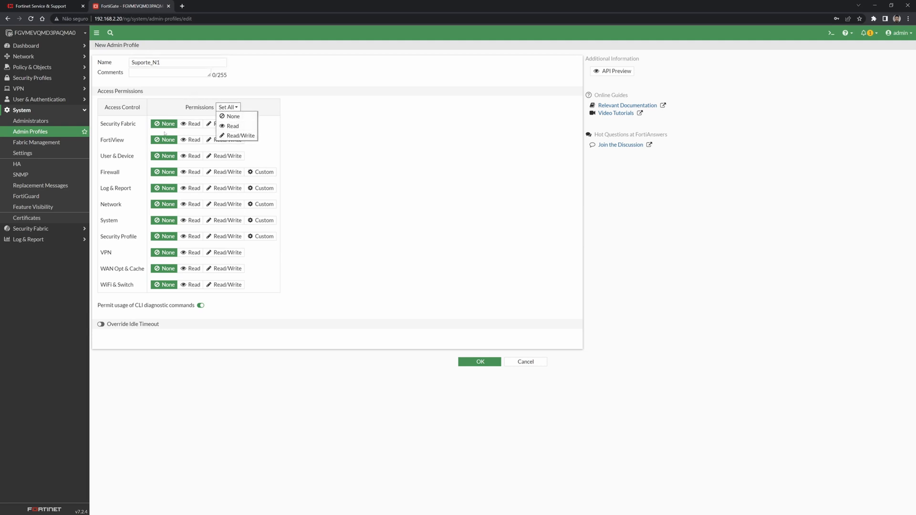
click(169, 106)
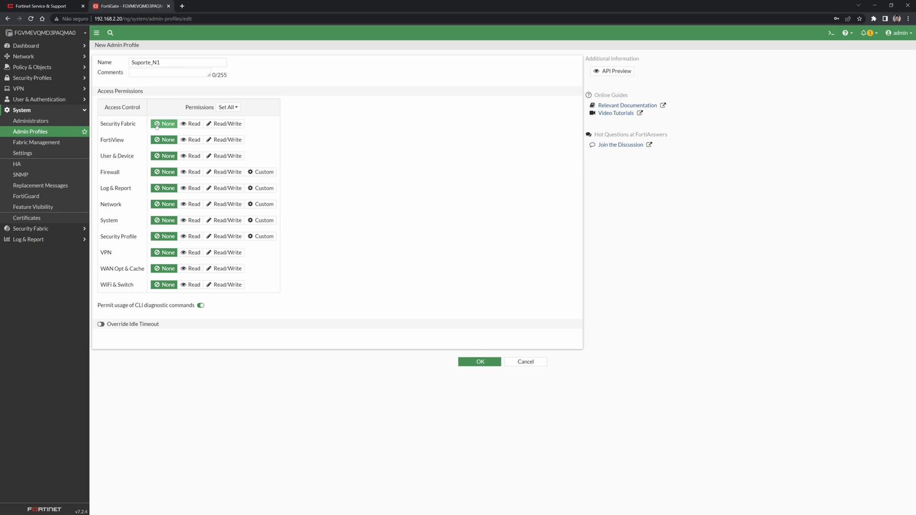
Give Security Fabric, FortiView and User & Device Read access, and set Firewall to Custom.
click(193, 125)
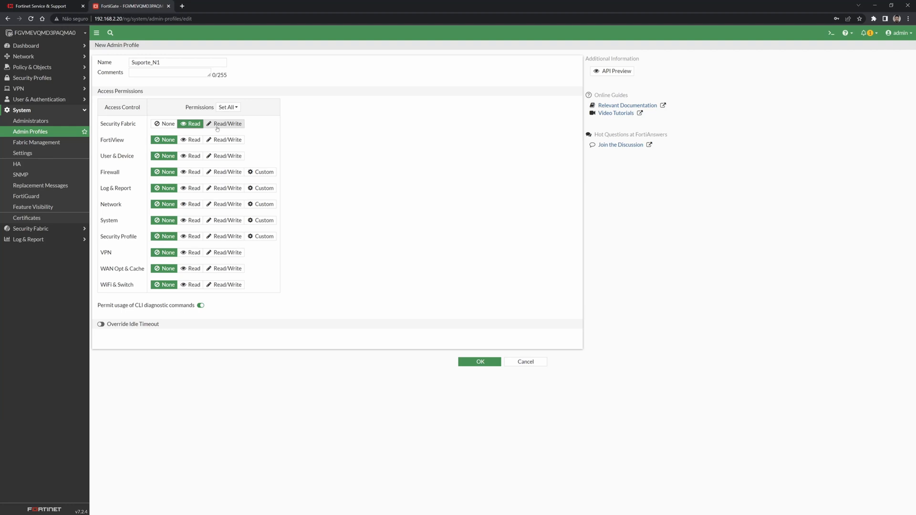
click(194, 141)
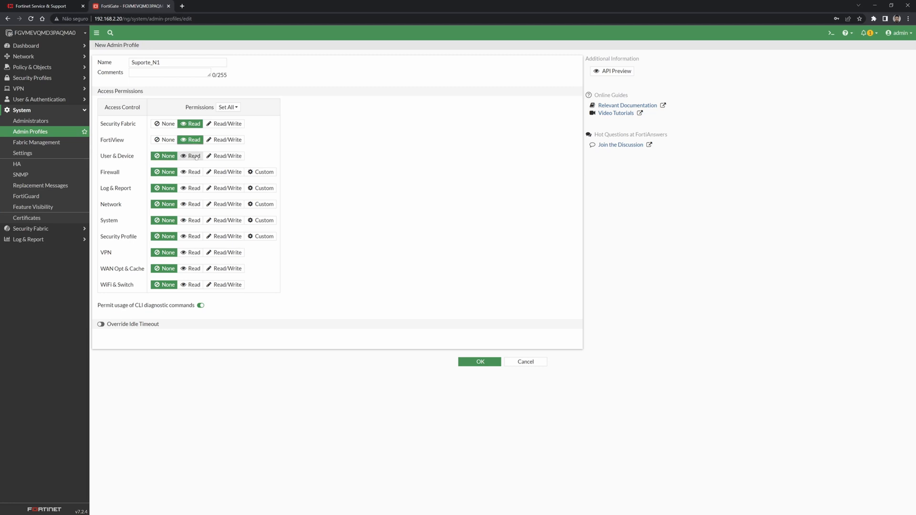
click(194, 156)
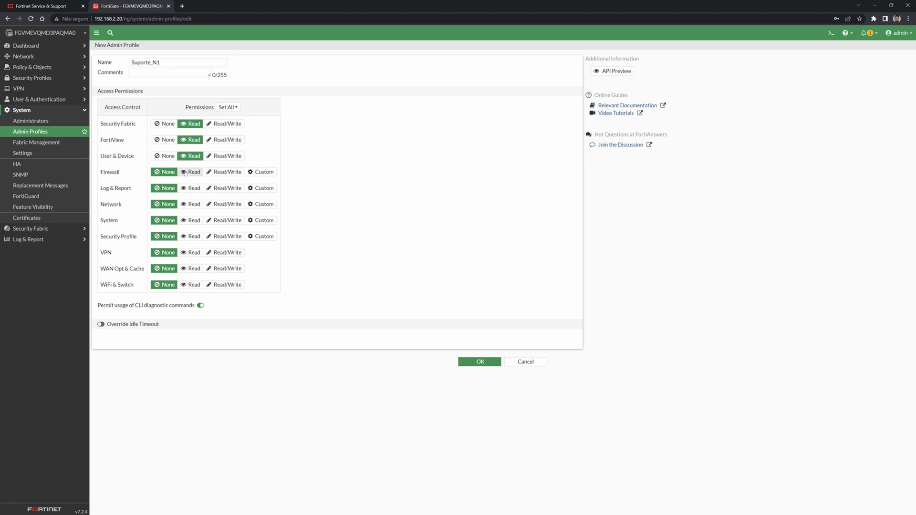
click(252, 172)
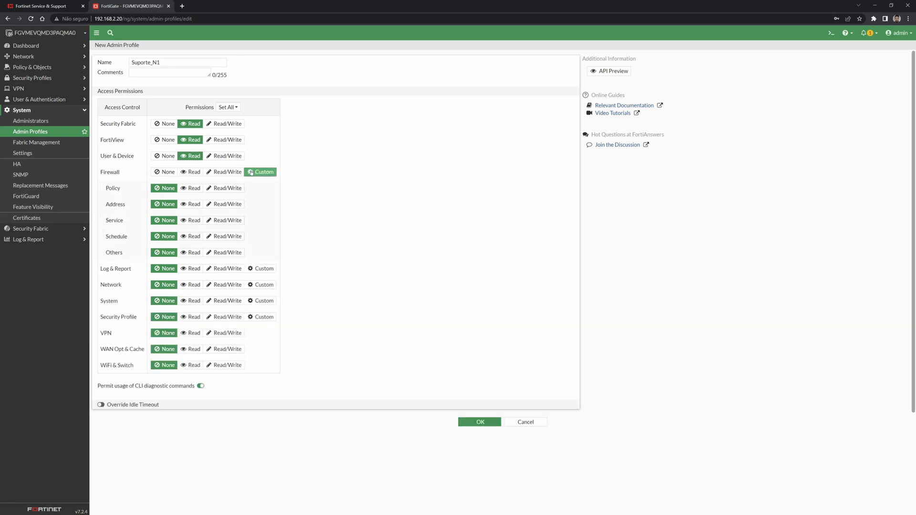
Set Firewall Policy to Read/Write and Address, Service, Schedule and Others to Read.
click(224, 188)
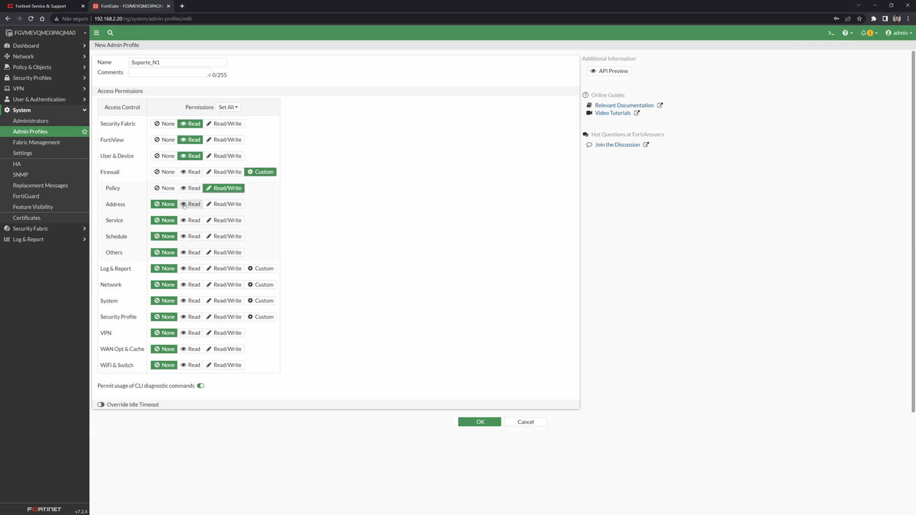
click(184, 206)
click(186, 221)
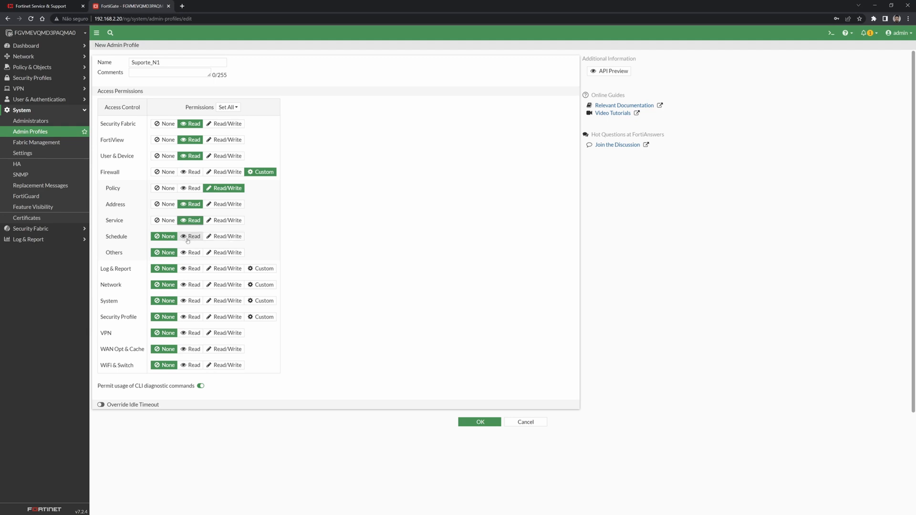
click(189, 237)
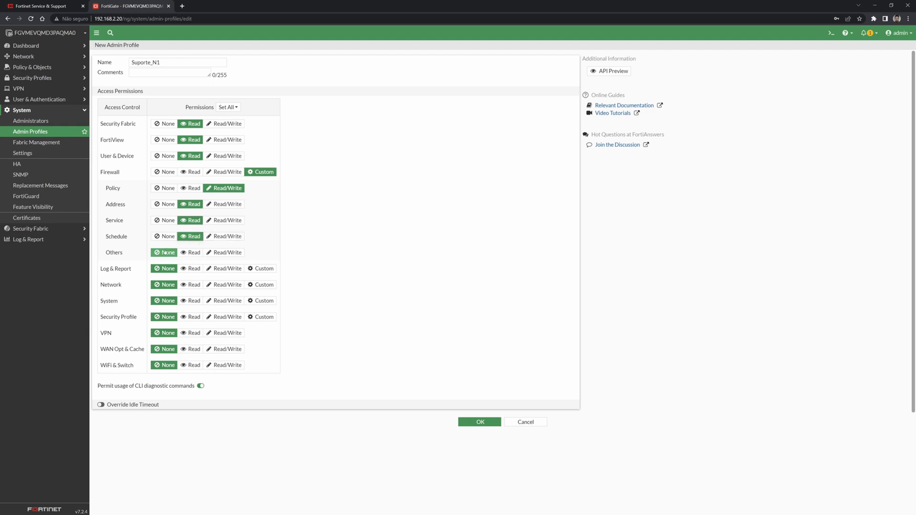
click(191, 253)
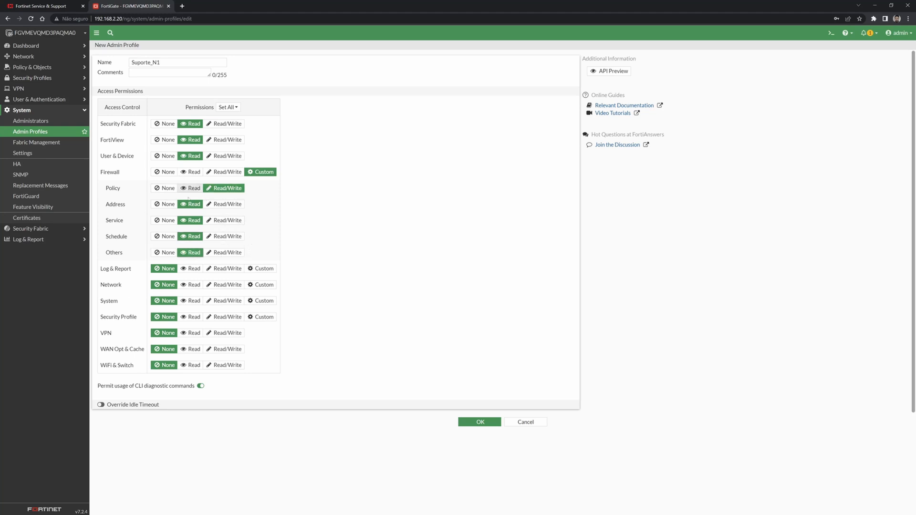
Set Log & Report and all of Network to Read after checking their sub-permissions.
click(190, 268)
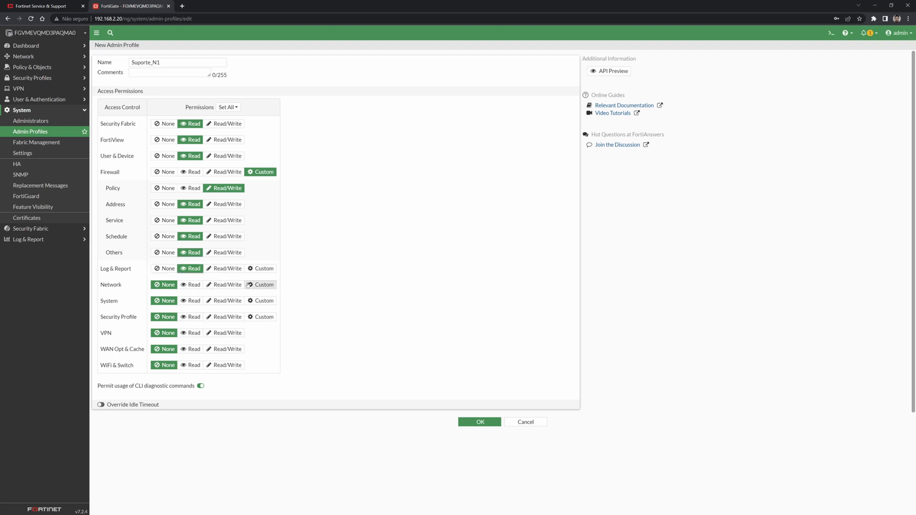
click(261, 270)
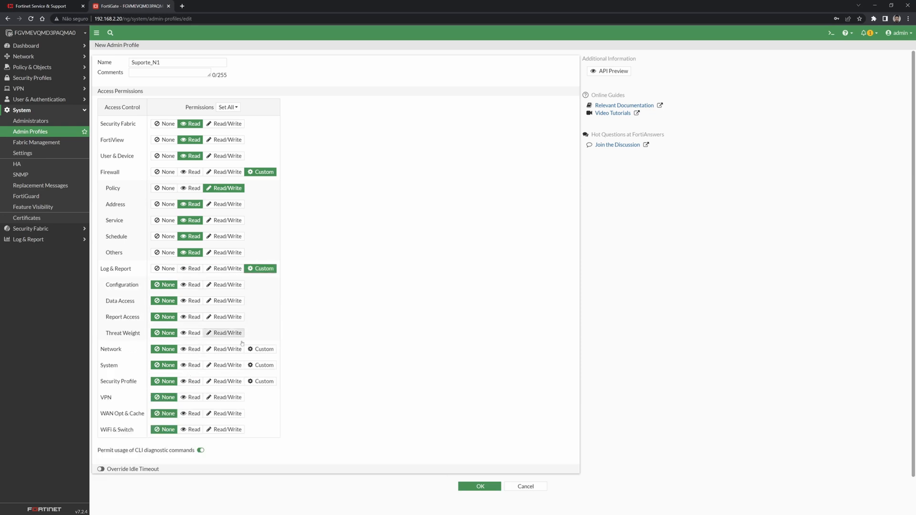
click(190, 268)
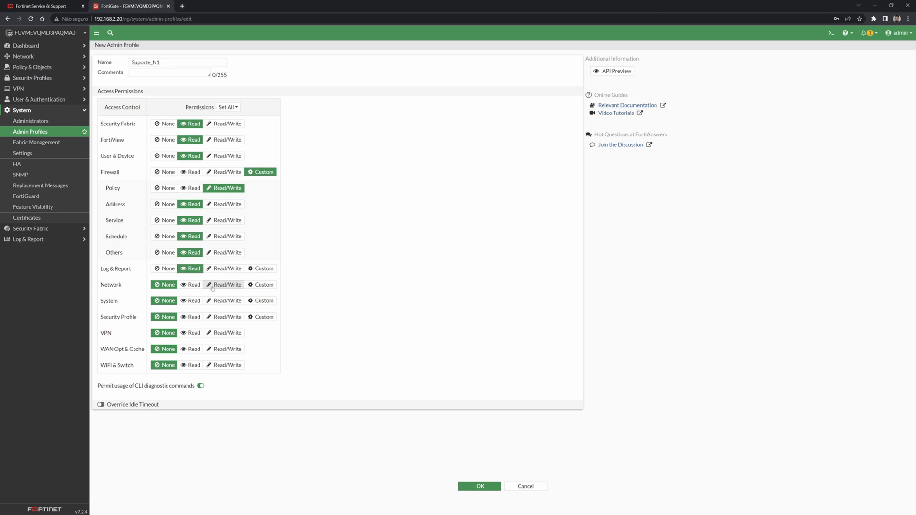
click(267, 286)
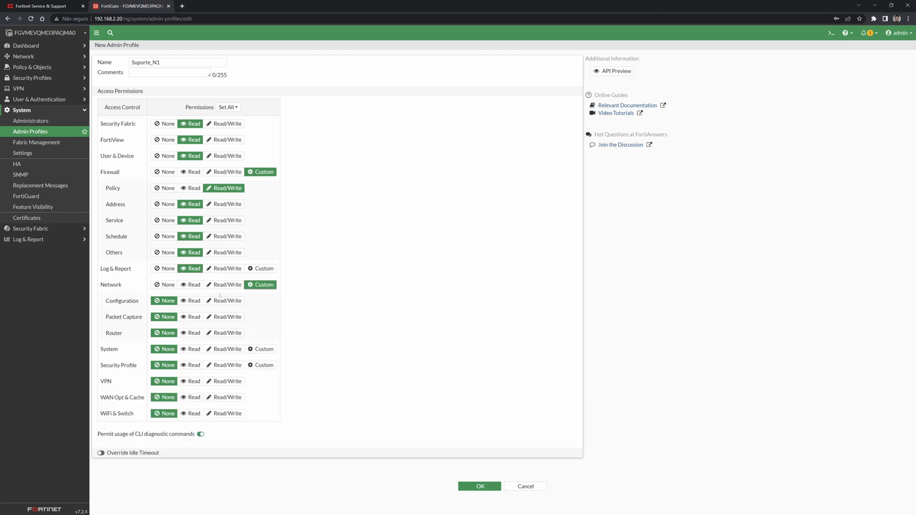
click(188, 302)
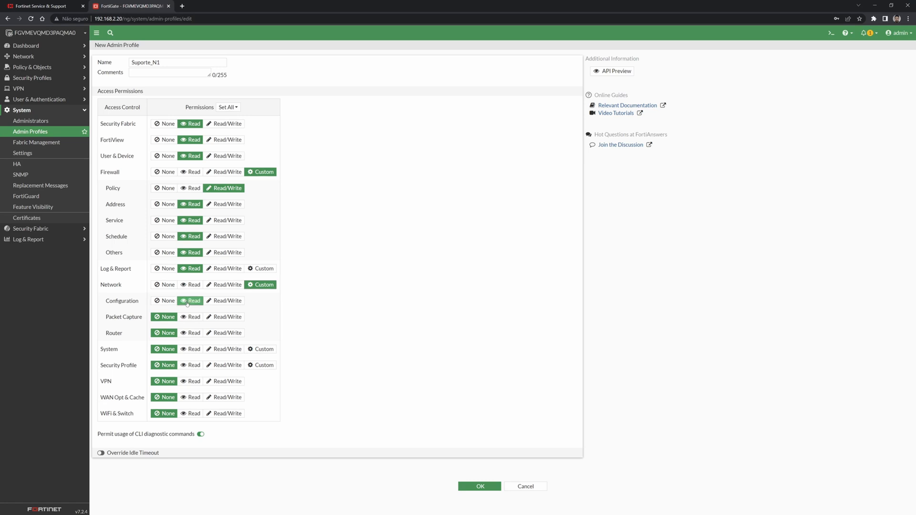
click(224, 303)
click(191, 301)
click(190, 285)
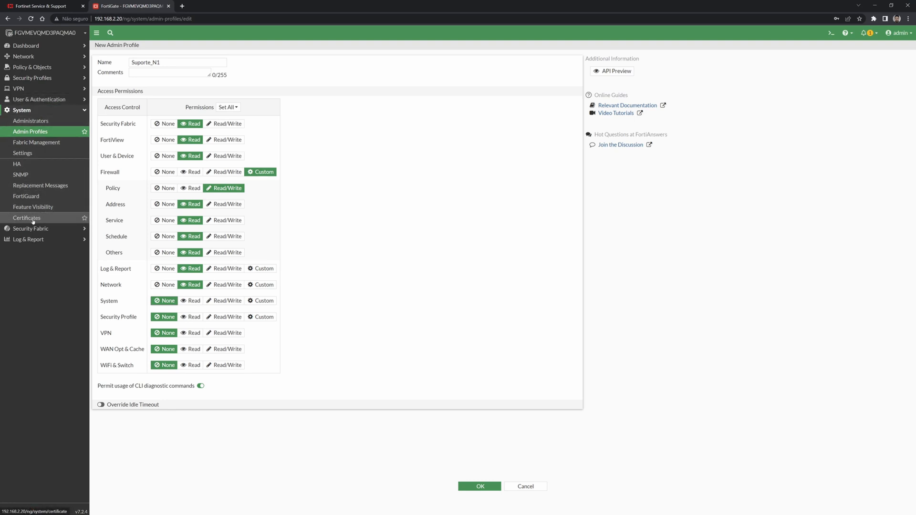
Give Security Profile, VPN, WAN Opt & Cache and WiFi & Switch Read, then open the CLI console.
click(197, 318)
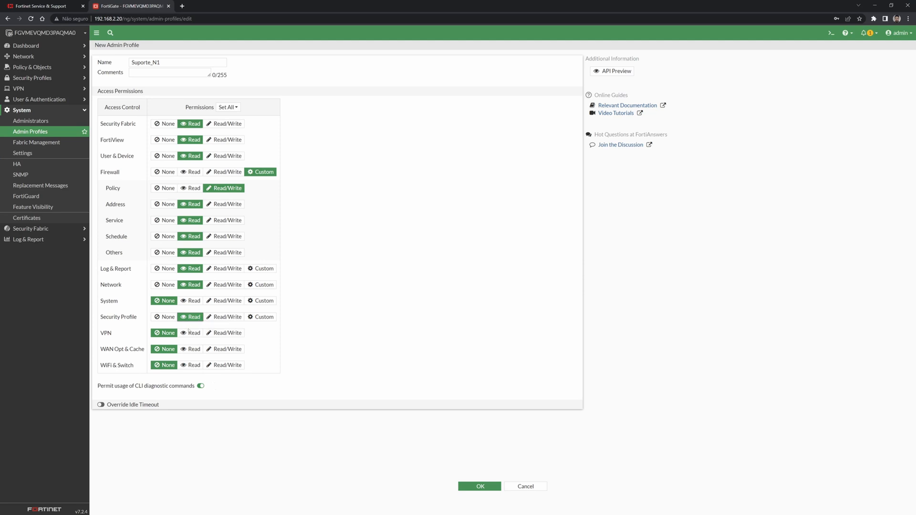
click(190, 334)
click(191, 350)
click(191, 366)
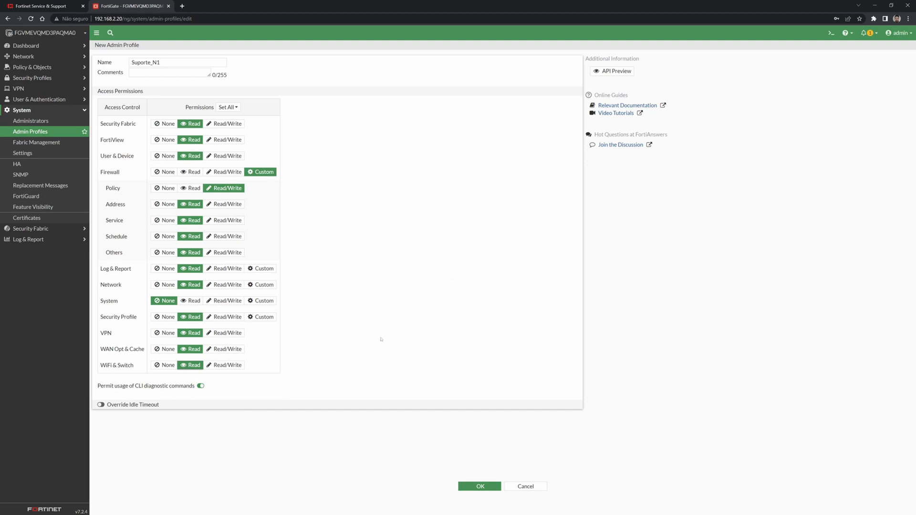
click(828, 37)
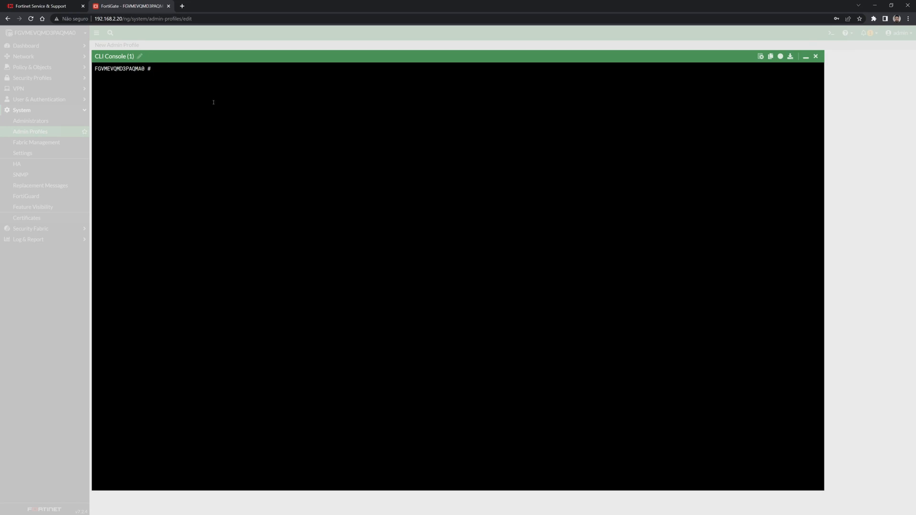
Close the CLI console and disallow CLI diagnostic commands for Suporte_N1.
key(Return)
key(Return)
key(Return)
key(Return)
key(Return)
click(817, 57)
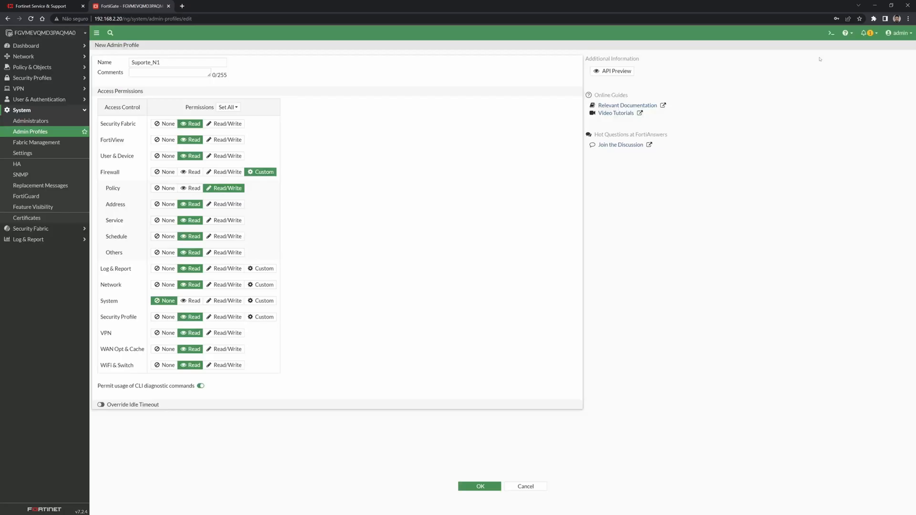
click(201, 386)
Leave Override Idle Timeout off after trying a value of 3, and save the Suporte_N1 profile.
click(101, 405)
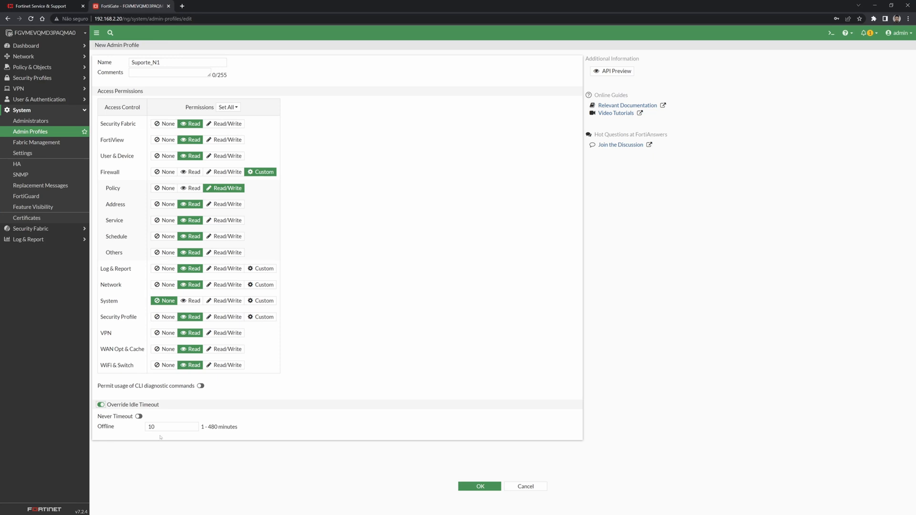
double_click(147, 426)
text(3)
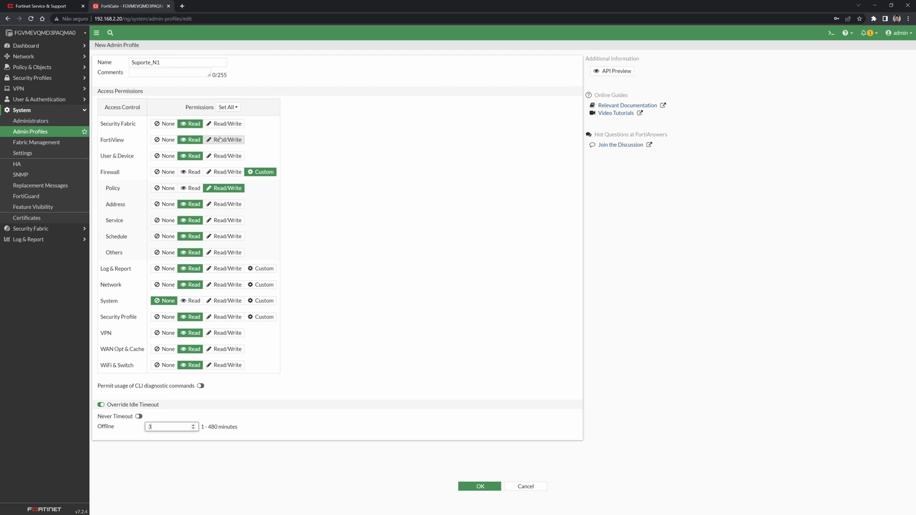
click(101, 405)
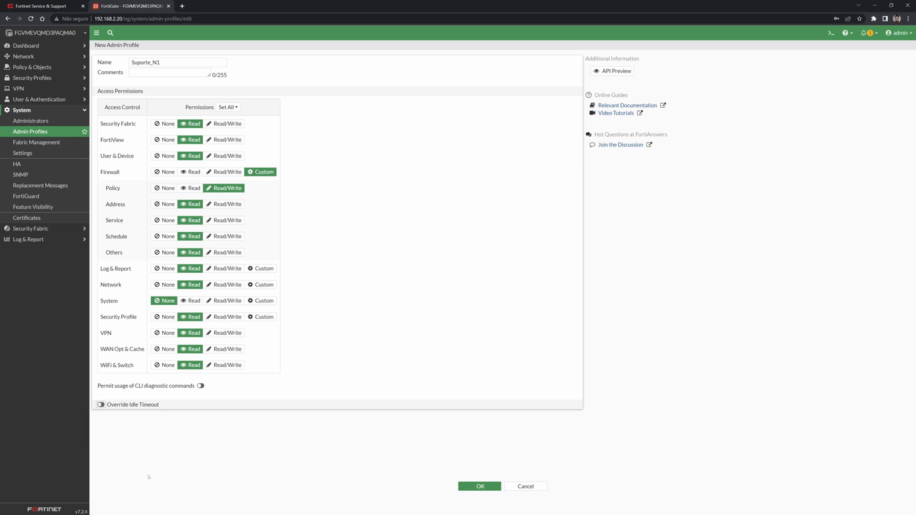
click(478, 486)
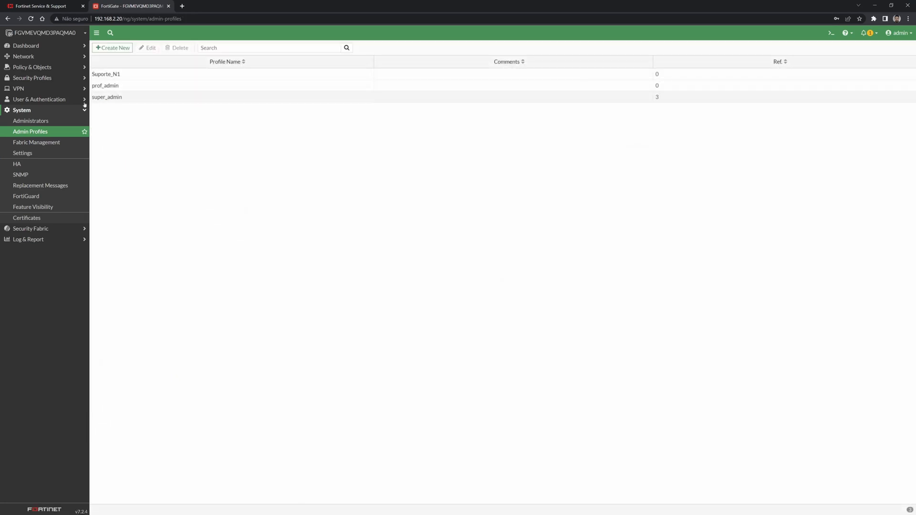
Assign the Suporte_N1 administrator profile to the second administrator account.
click(39, 122)
double_click(125, 98)
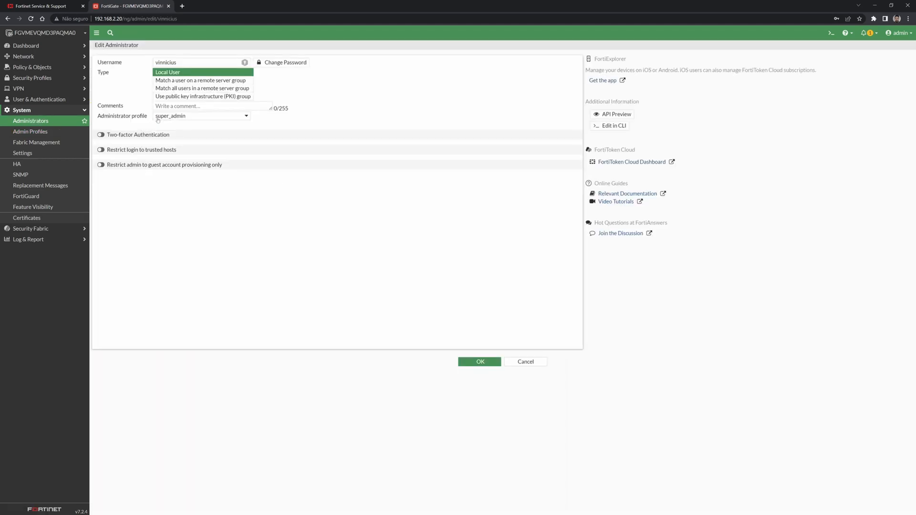
click(174, 117)
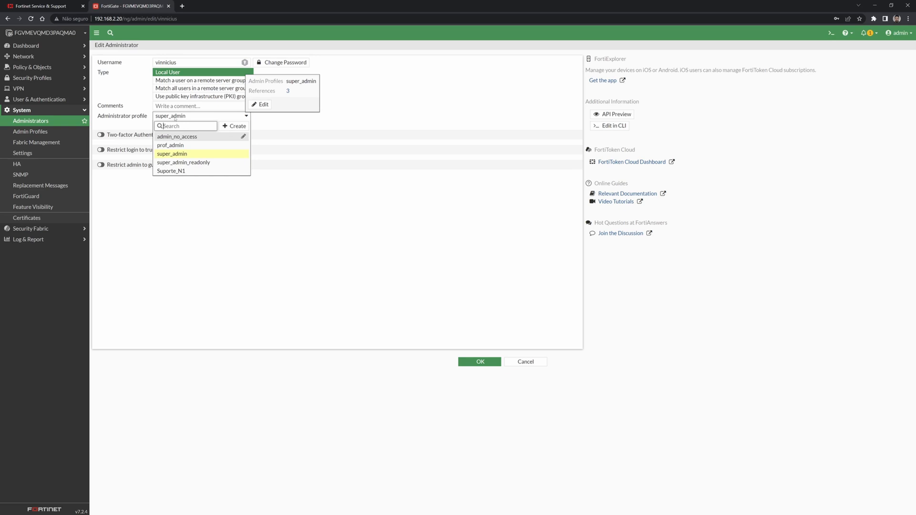
click(176, 170)
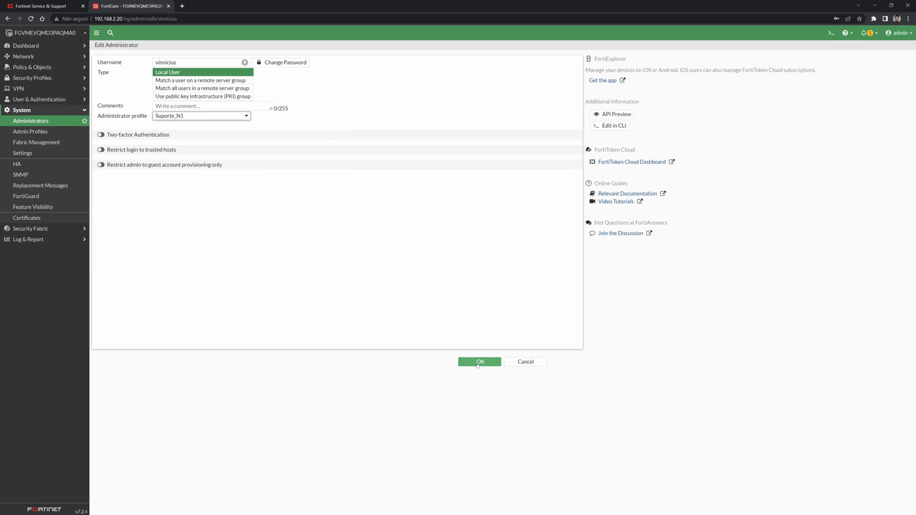
click(480, 361)
Log out and sign in with the second administrator's username and password.
click(898, 32)
click(872, 89)
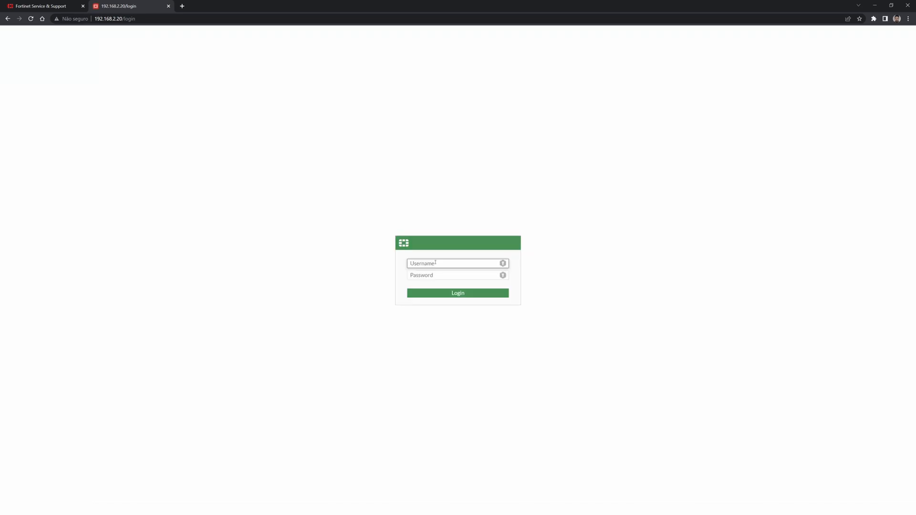
text(vinnicius)
key(Tab)
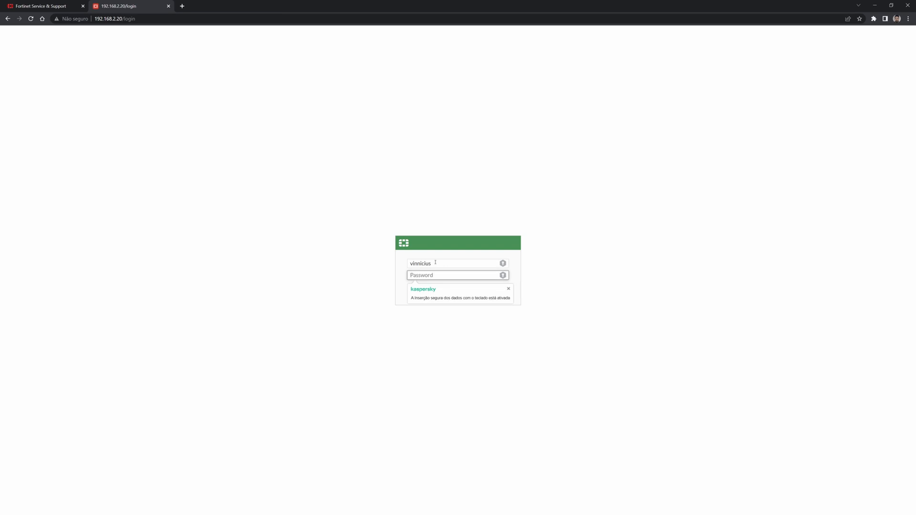
text(********)
key(Return)
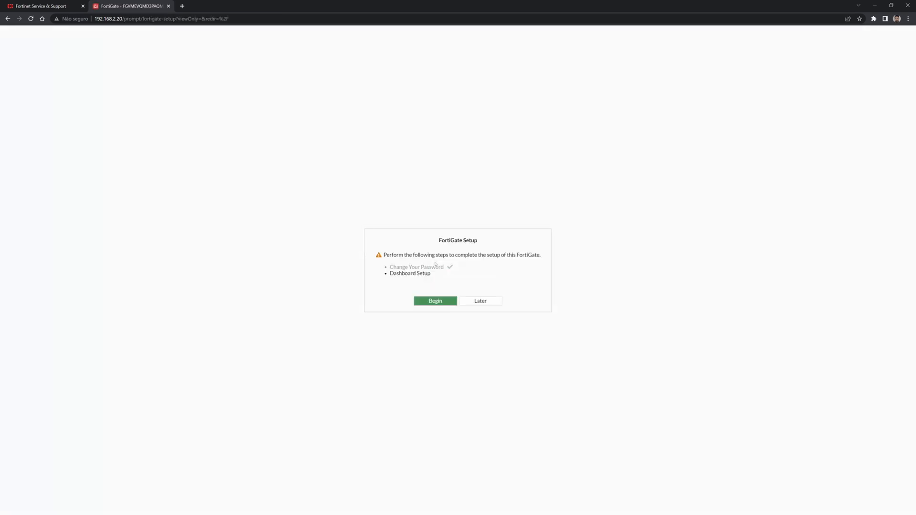
Postpone remaining setup, decline saving the password, and dismiss the what's-new overview permanently.
click(480, 301)
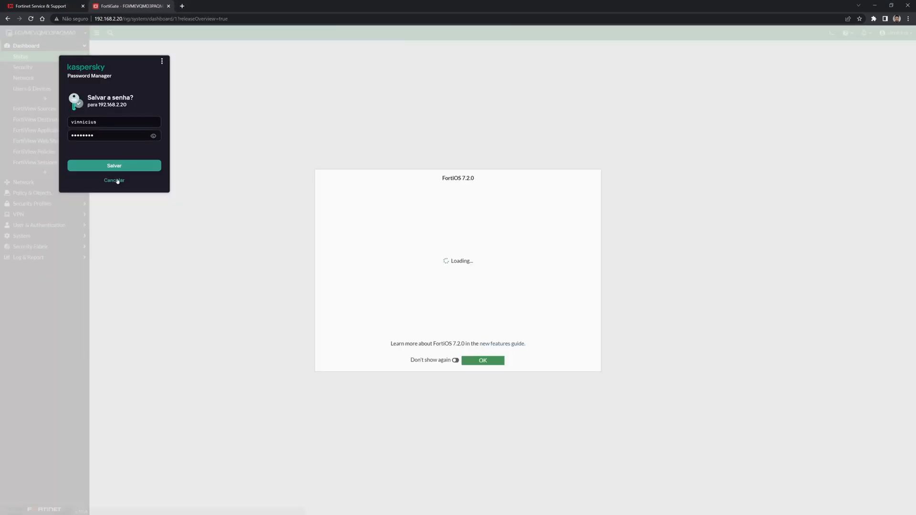
click(114, 180)
click(456, 360)
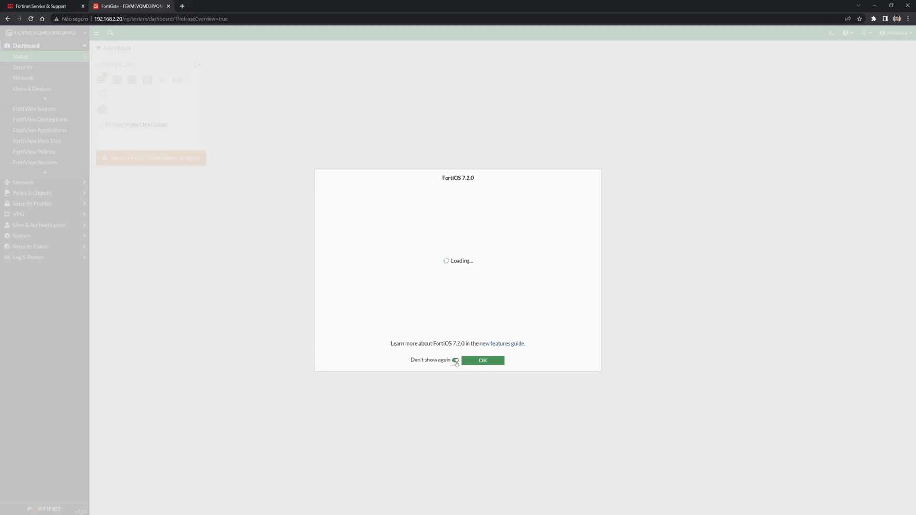
click(499, 360)
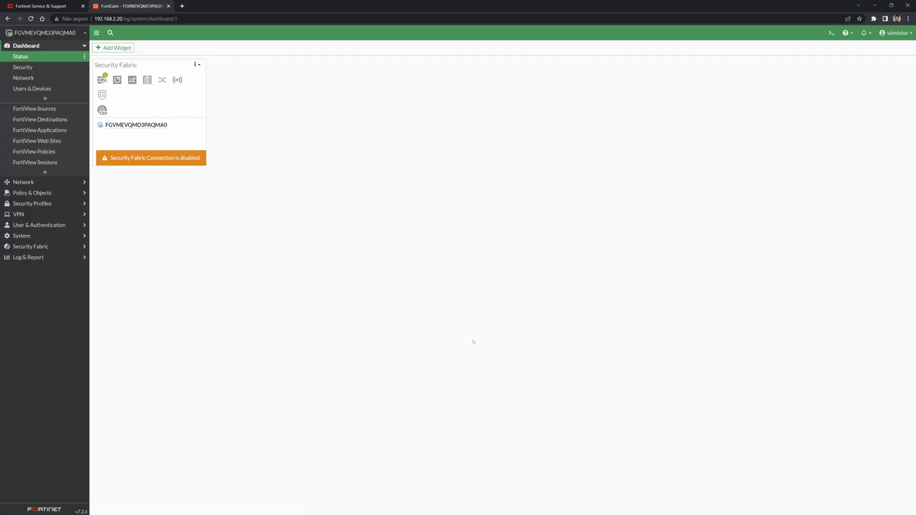
Check the Firewall Policy list, try and cancel a new policy, then view Addresses.
click(75, 193)
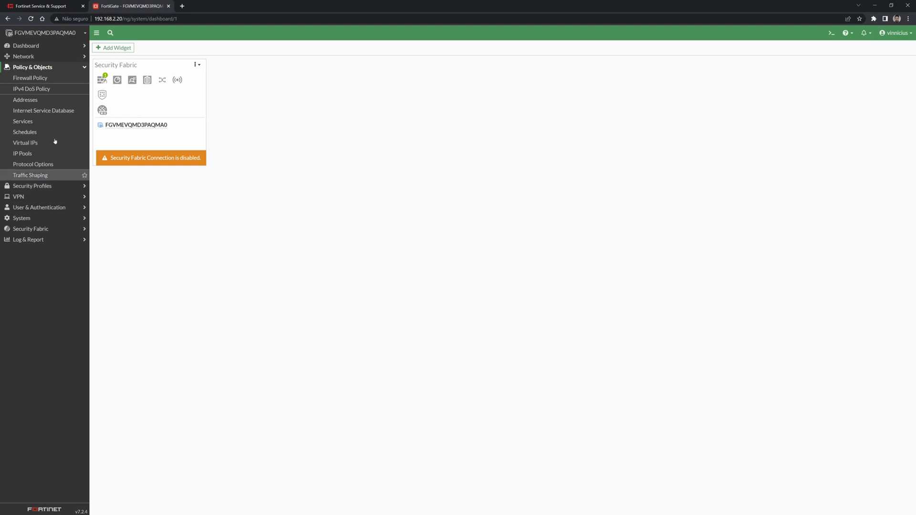
click(26, 77)
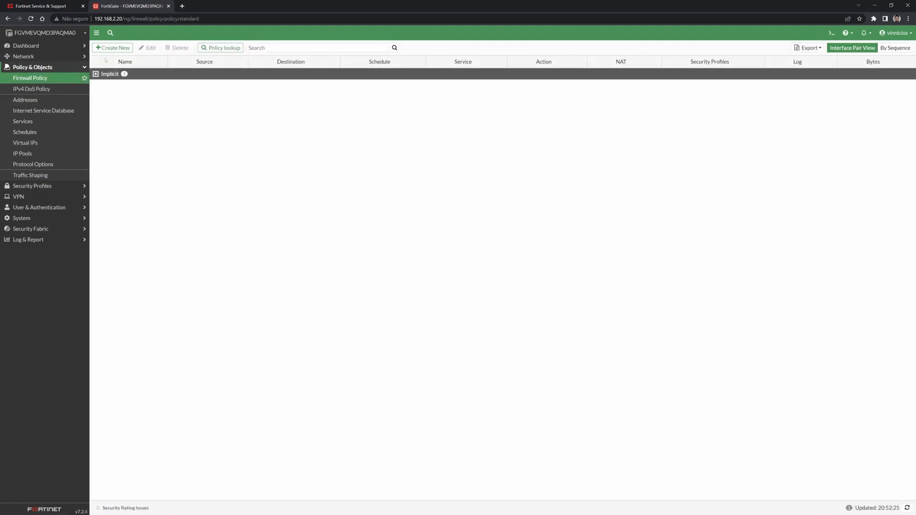
click(112, 48)
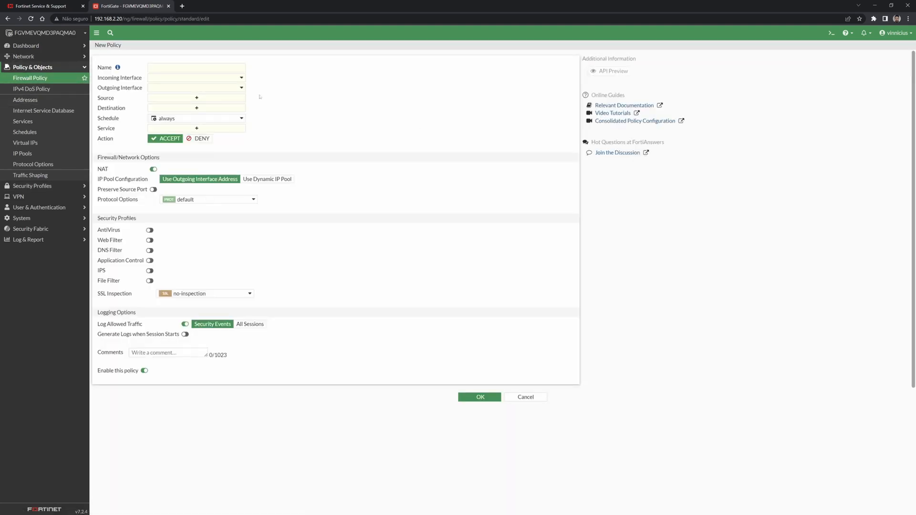
click(525, 397)
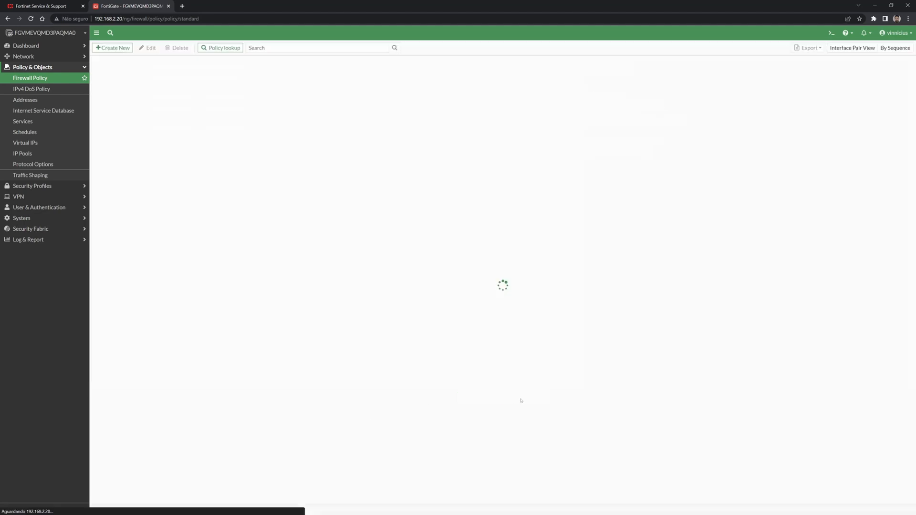
click(39, 103)
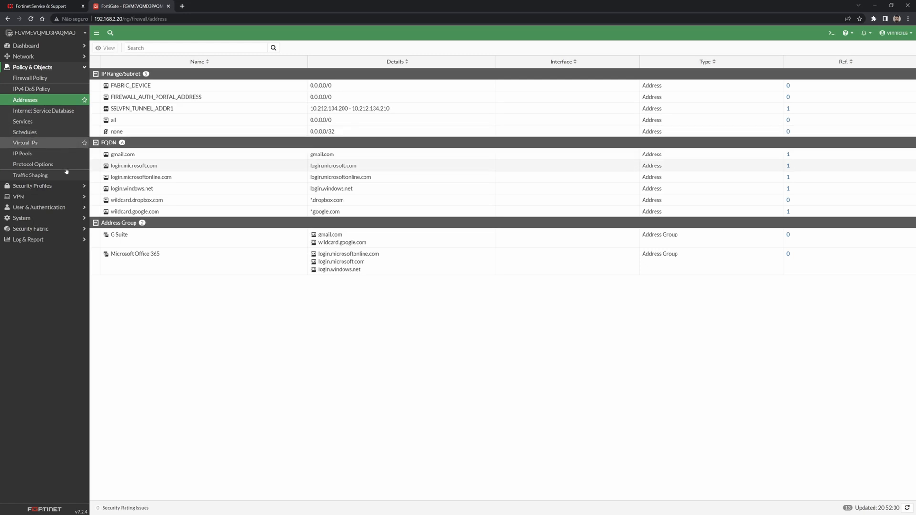
View System Certificates, Overlay Controller VPN and IPsec Tunnels, then log out of the support account.
click(31, 220)
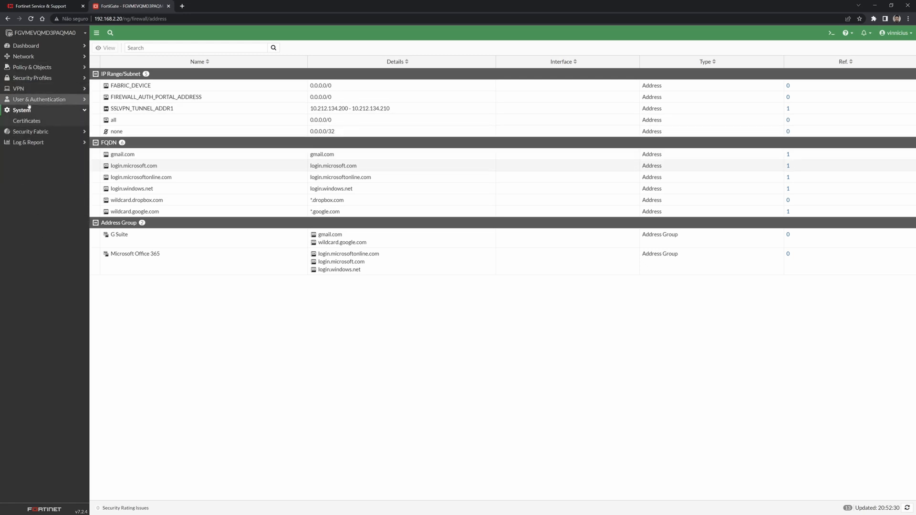
click(36, 120)
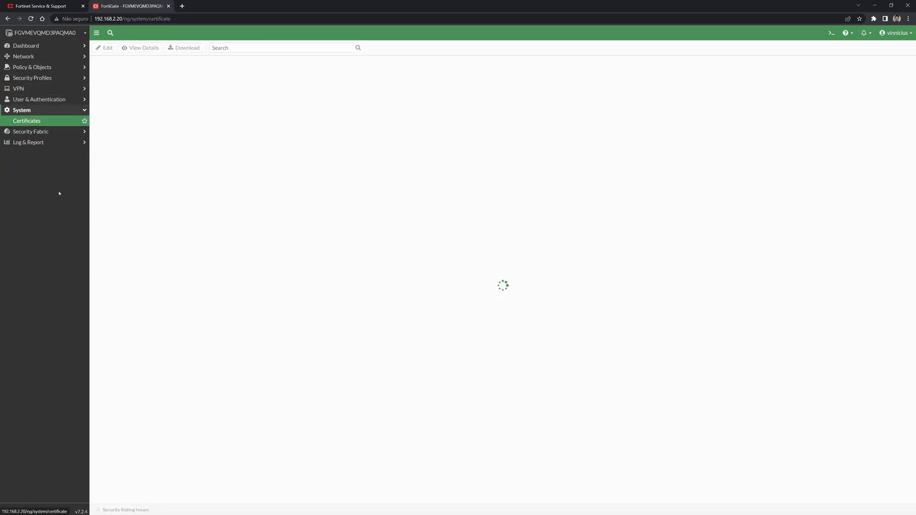
click(33, 114)
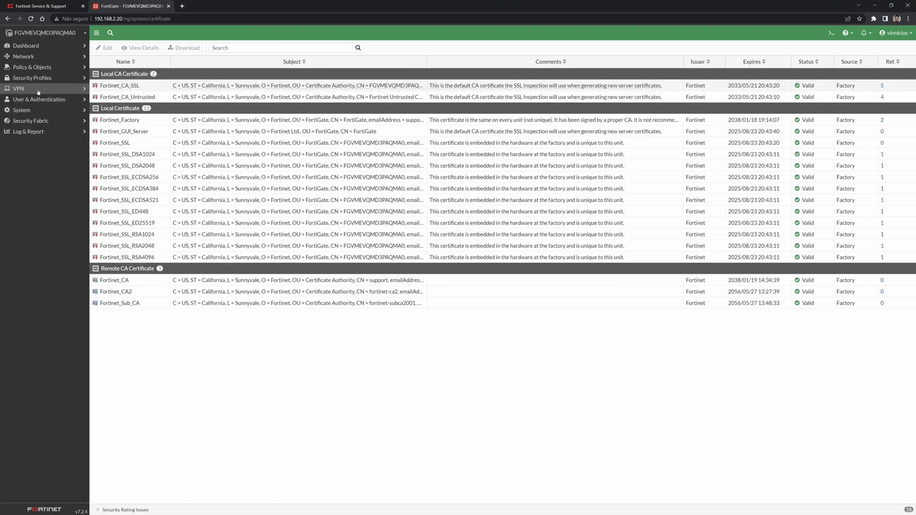
click(38, 88)
click(40, 99)
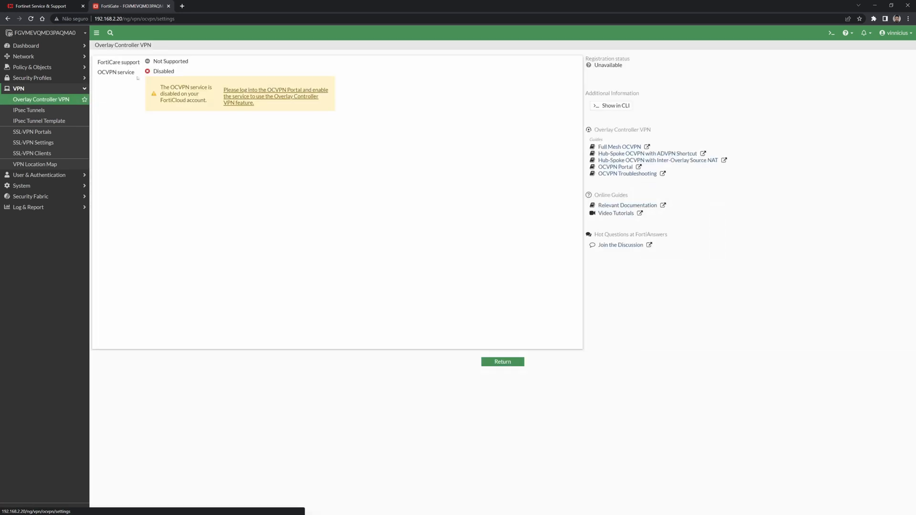
click(47, 111)
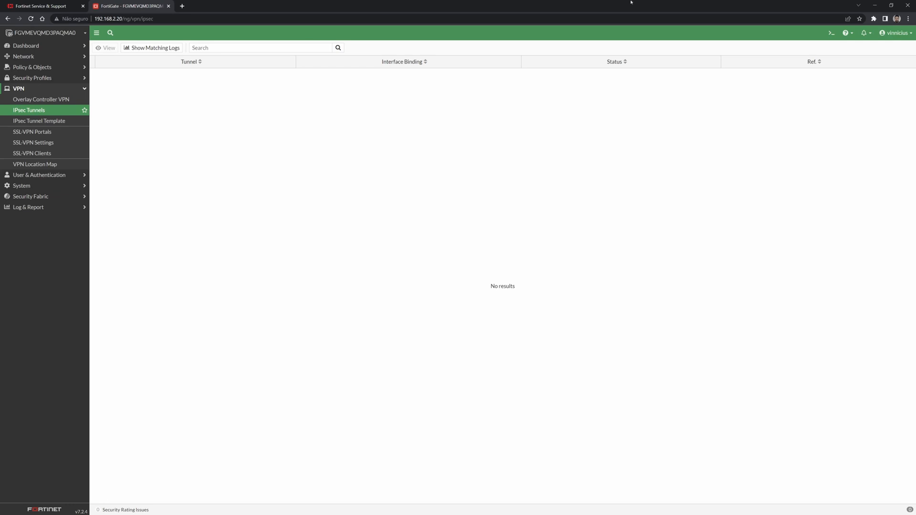
click(896, 32)
click(883, 77)
Sign in as admin with its password and go to System > Settings.
text(admin)
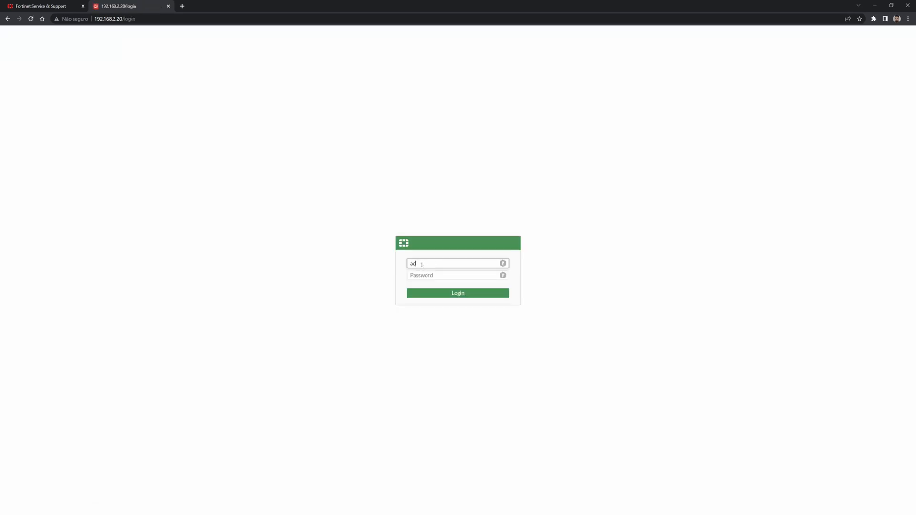
key(Tab)
text(********)
key(Return)
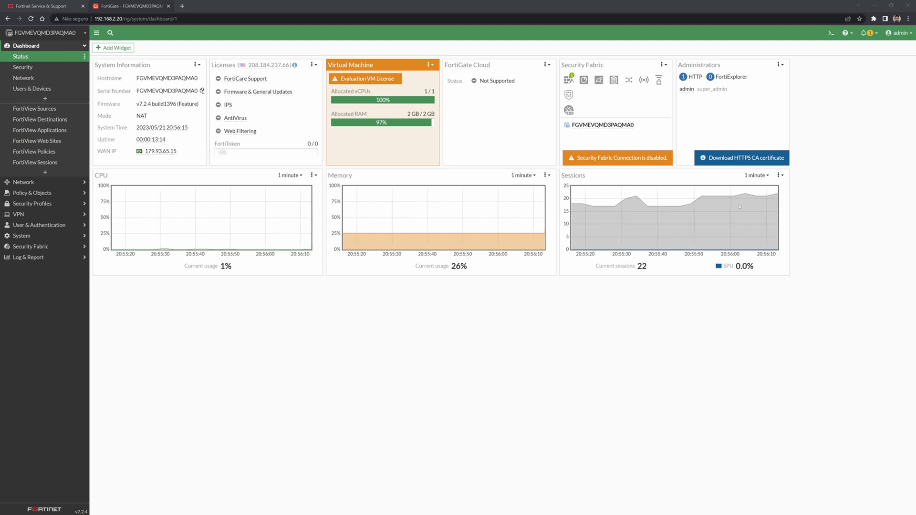
click(22, 235)
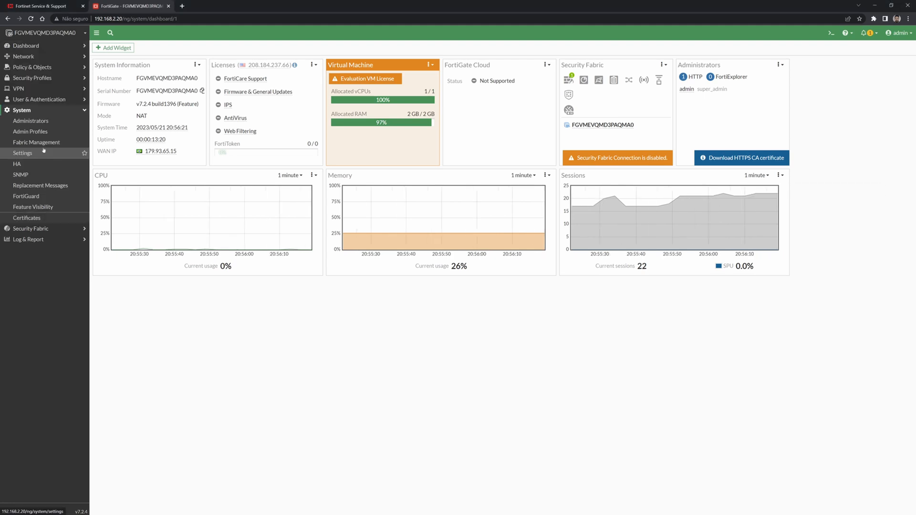
click(33, 157)
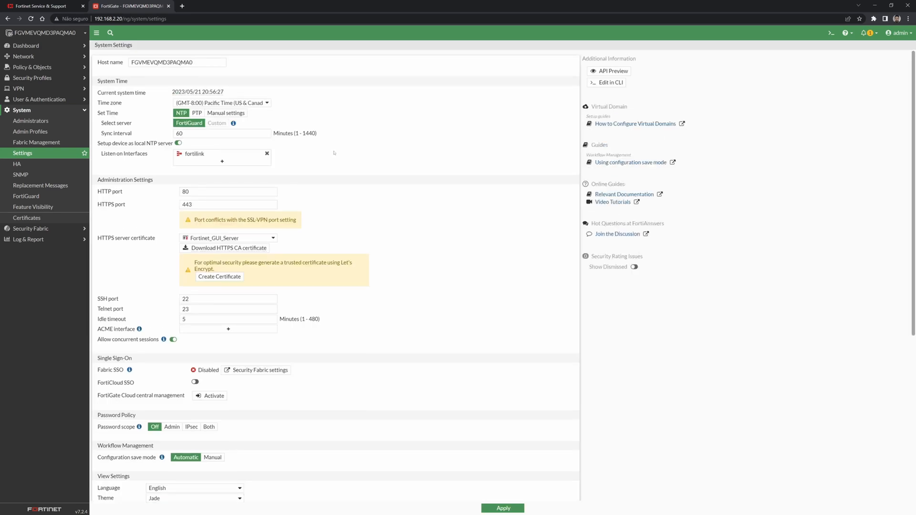
click(213, 103)
click(165, 114)
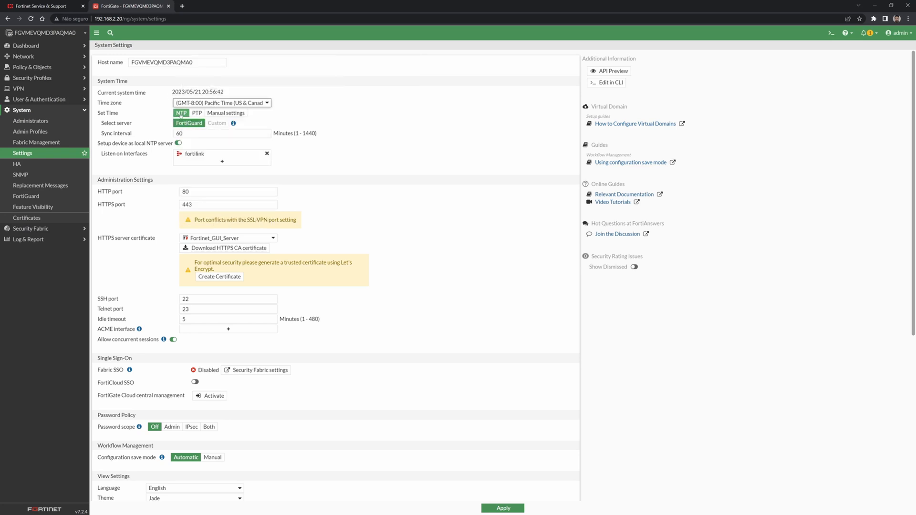
click(221, 114)
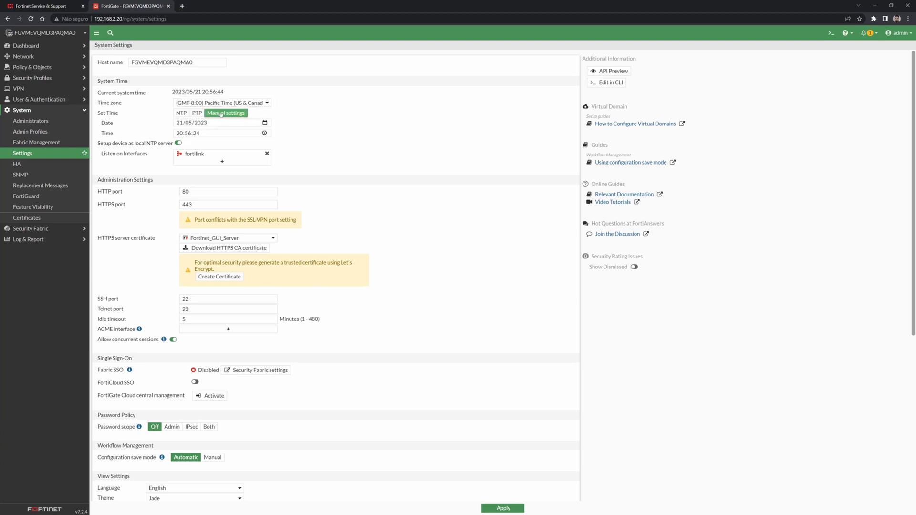
click(182, 113)
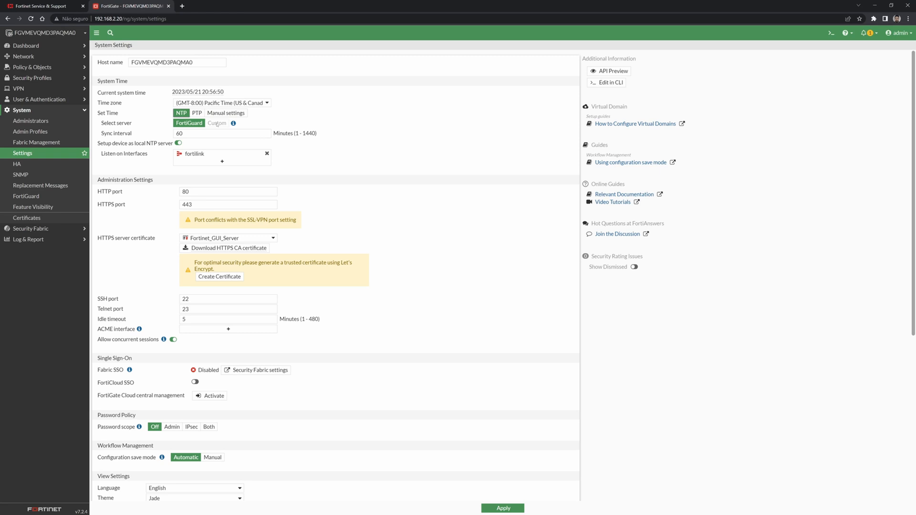
click(205, 136)
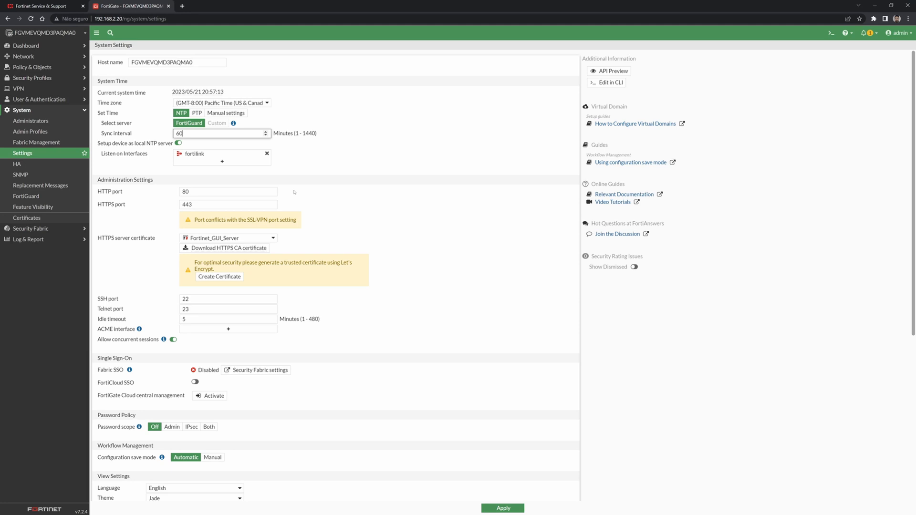
click(207, 192)
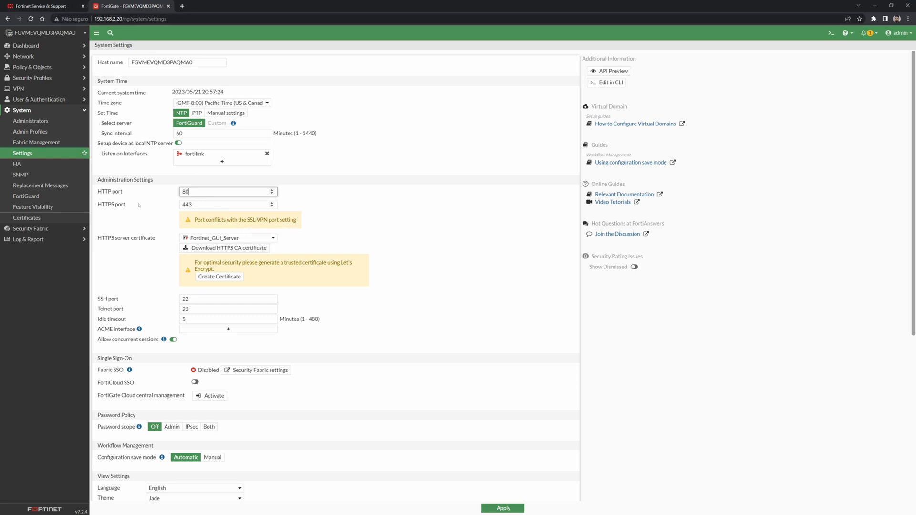
click(207, 204)
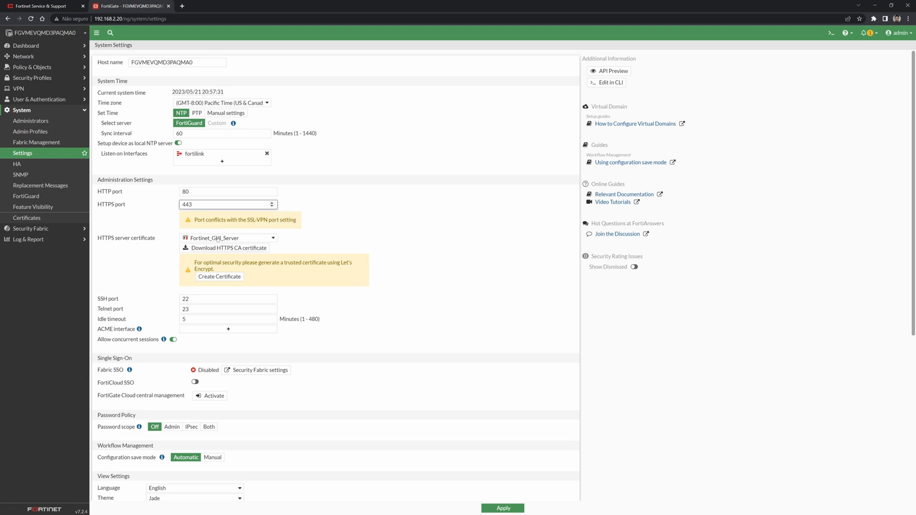
mouse_move(215, 238)
click(182, 6)
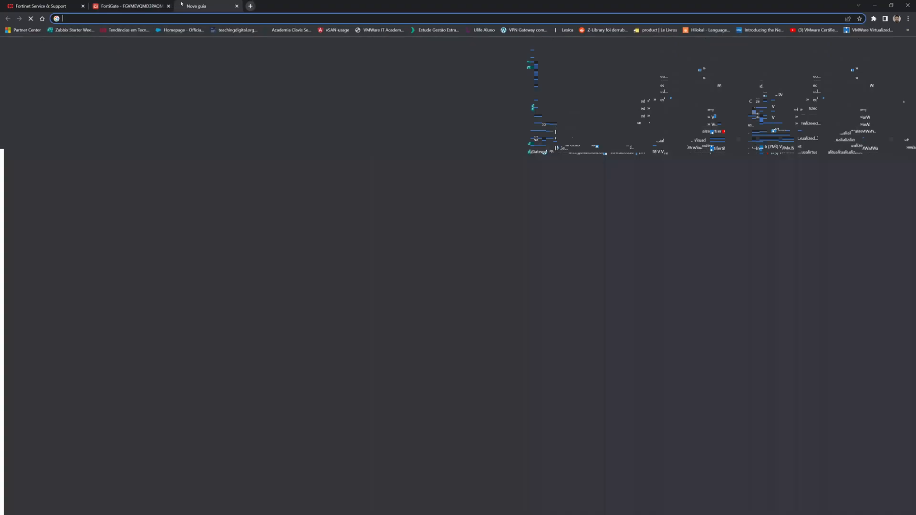
text(https://)
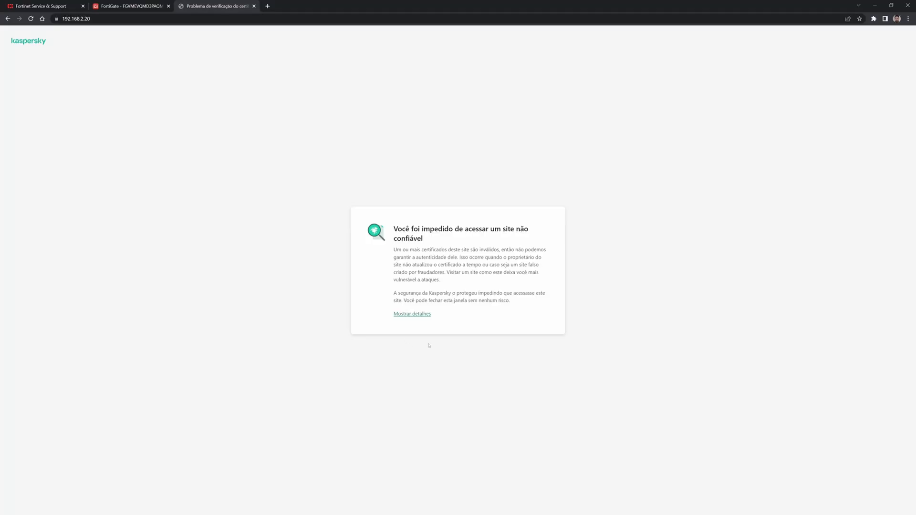
click(412, 313)
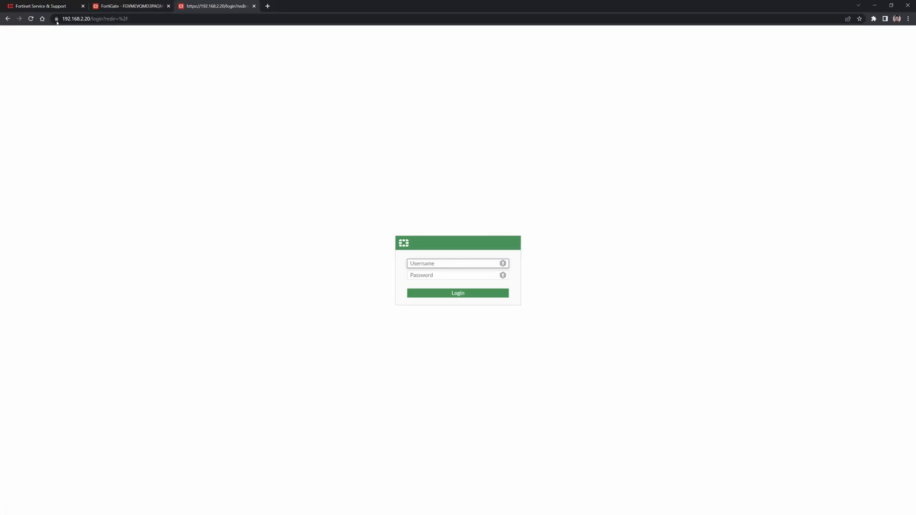
click(56, 18)
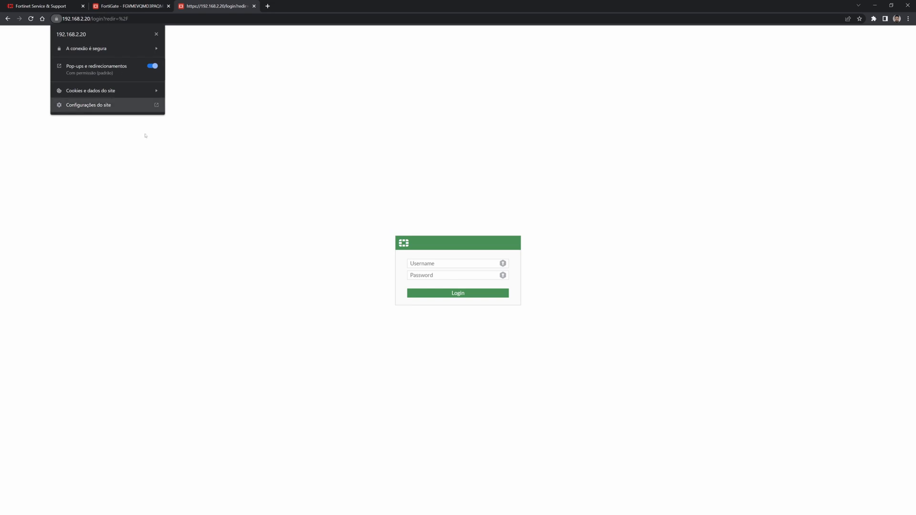
click(62, 168)
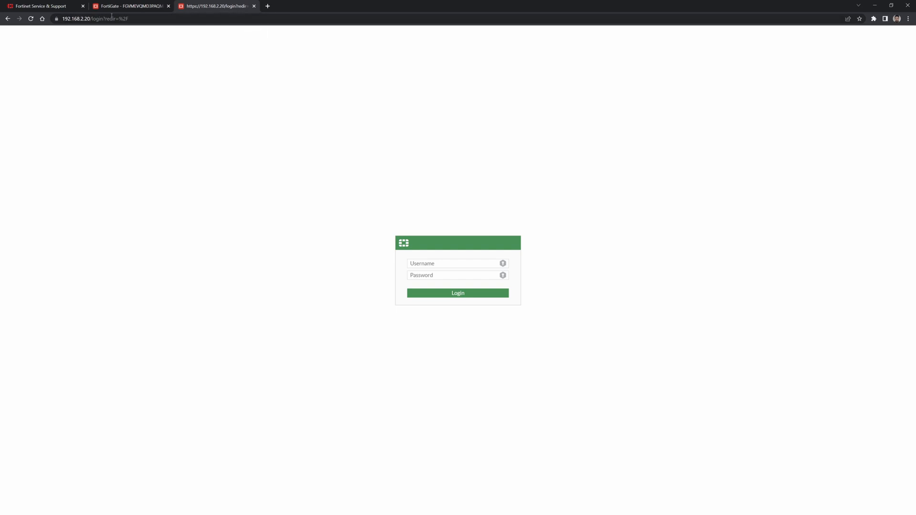
click(56, 19)
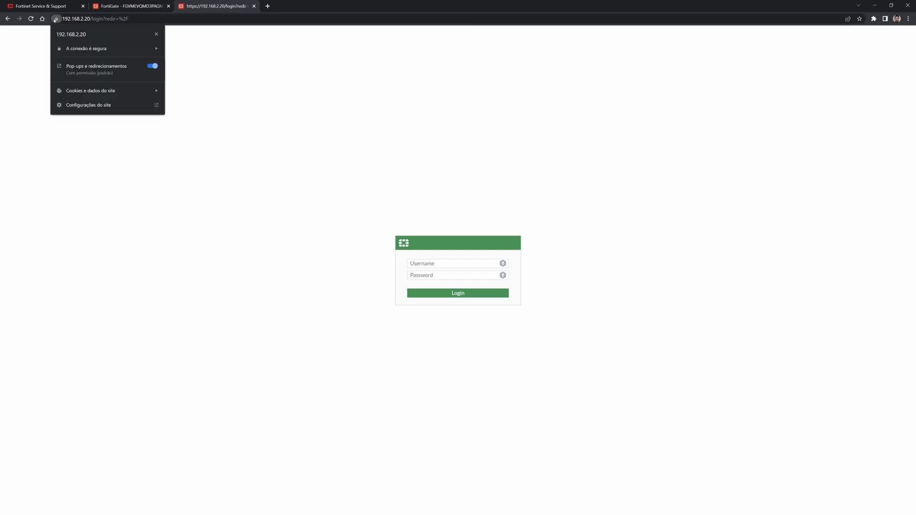
click(320, 102)
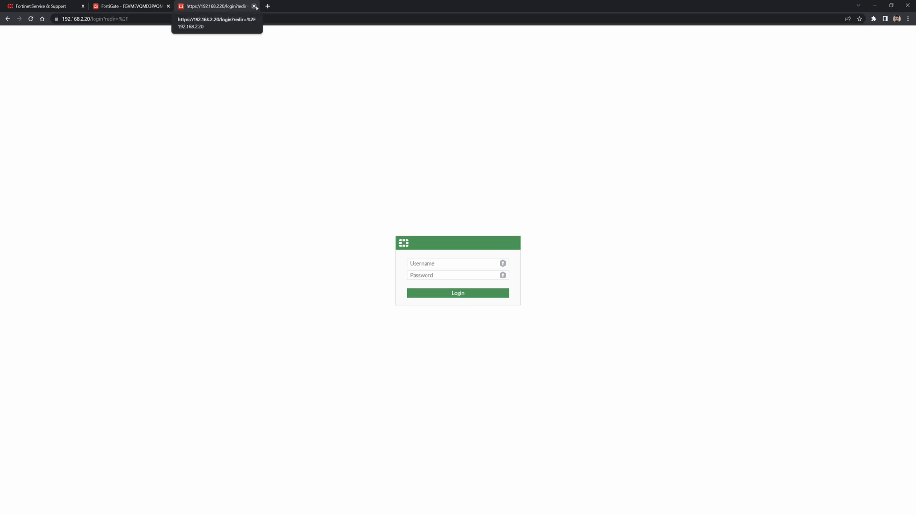
click(254, 7)
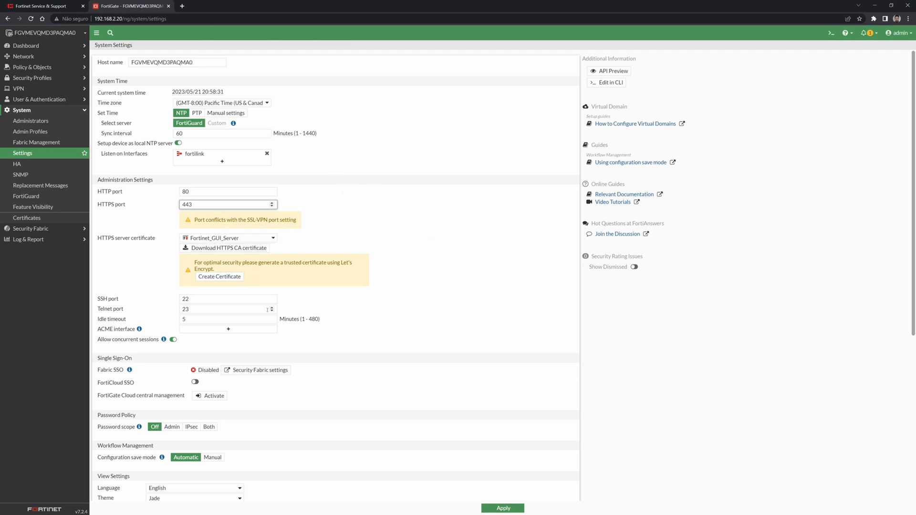
click(195, 302)
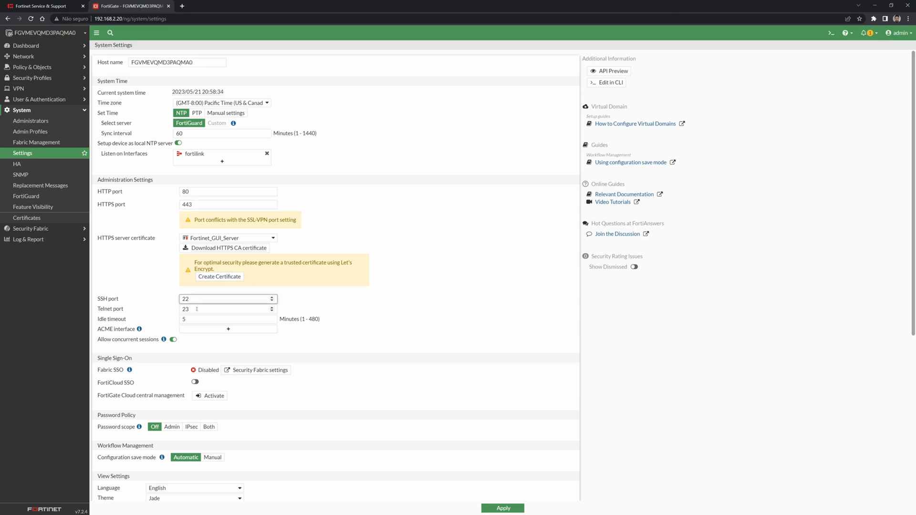
click(195, 309)
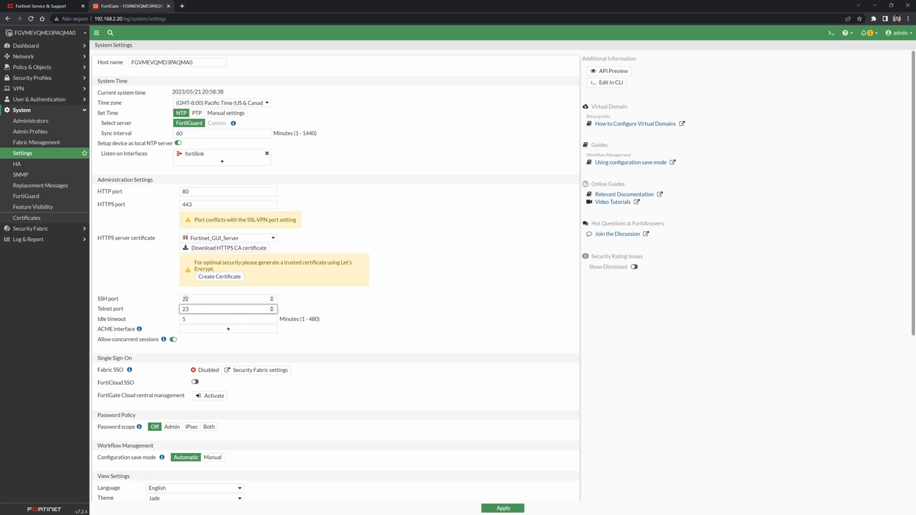
click(193, 319)
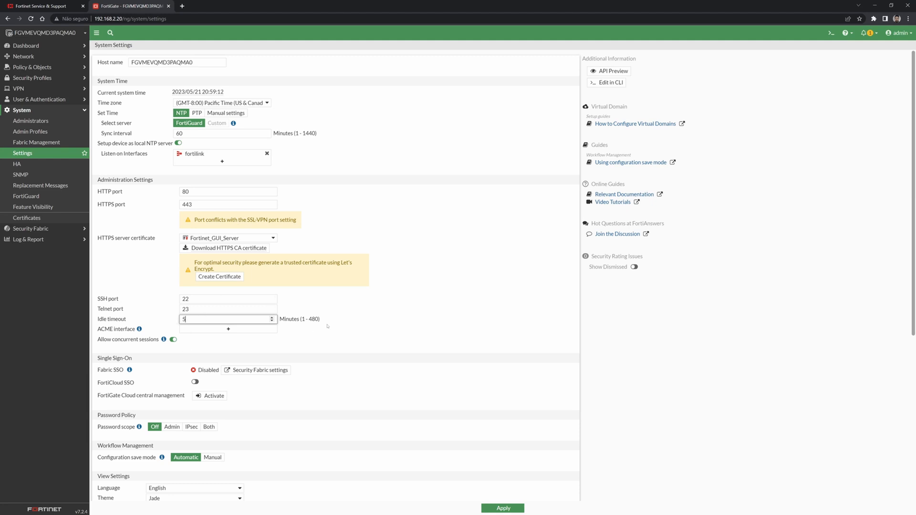
scroll(298, 332, down, 5)
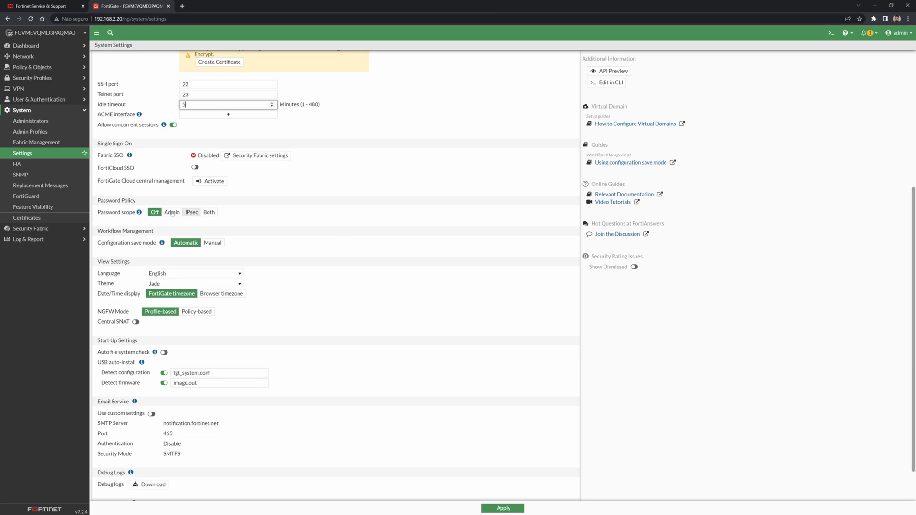
Set password scope to Admin and inspect the upper, lower, number and special character requirements, leaving them off.
click(176, 214)
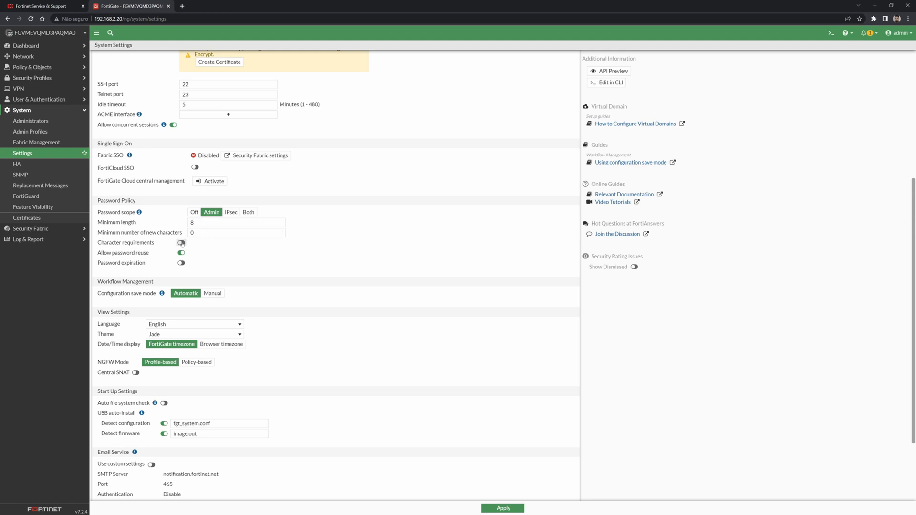
click(181, 243)
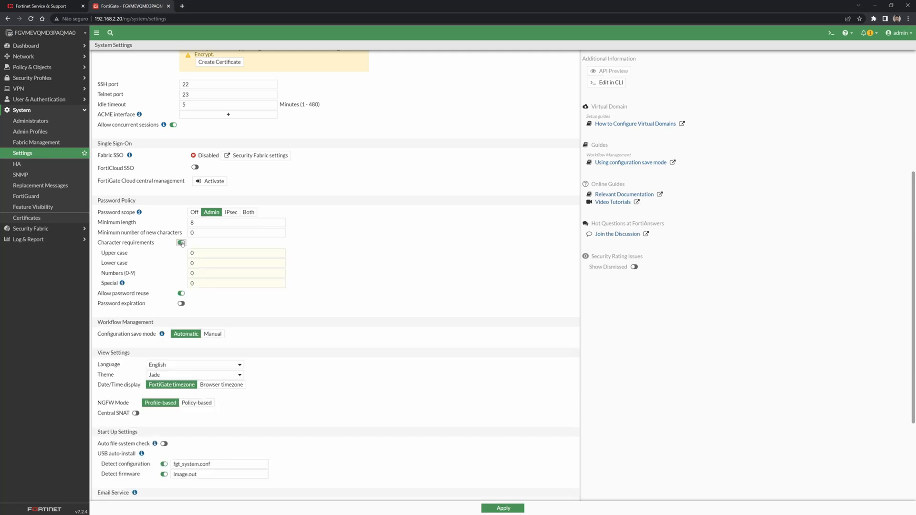
click(200, 252)
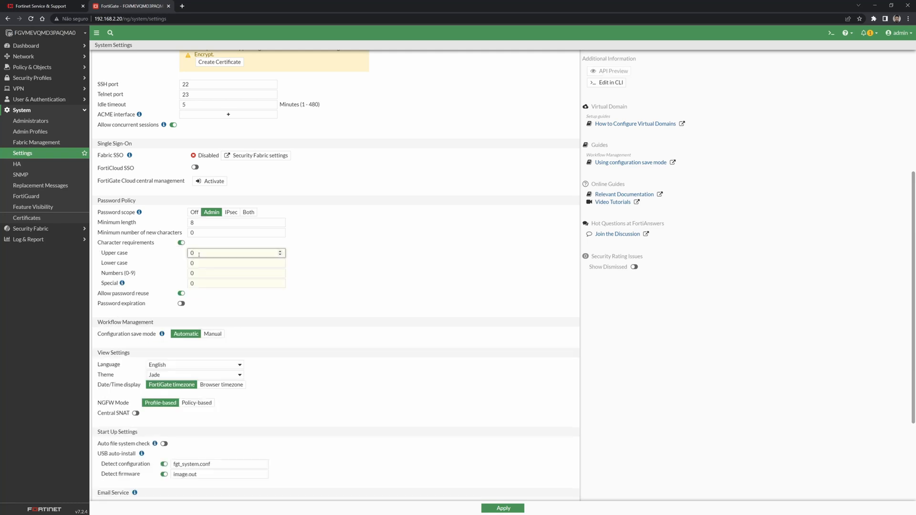
click(200, 263)
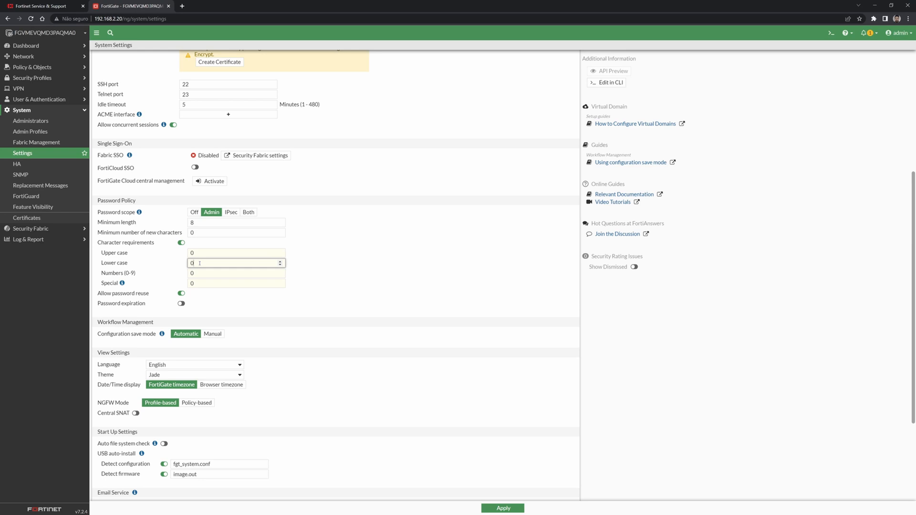
click(202, 274)
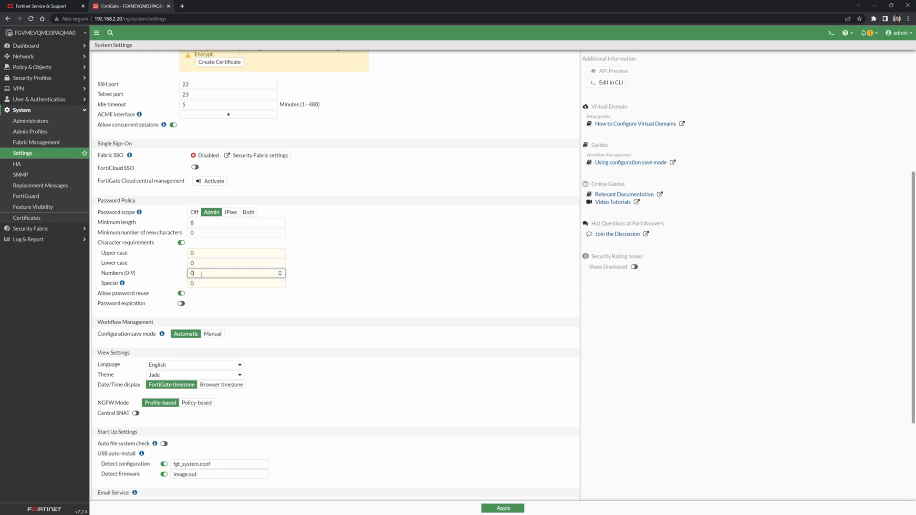
click(208, 286)
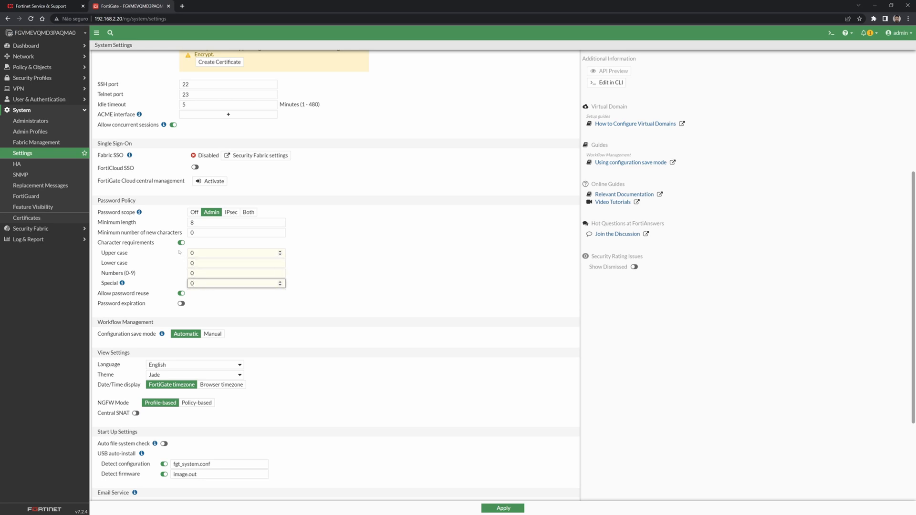
click(181, 242)
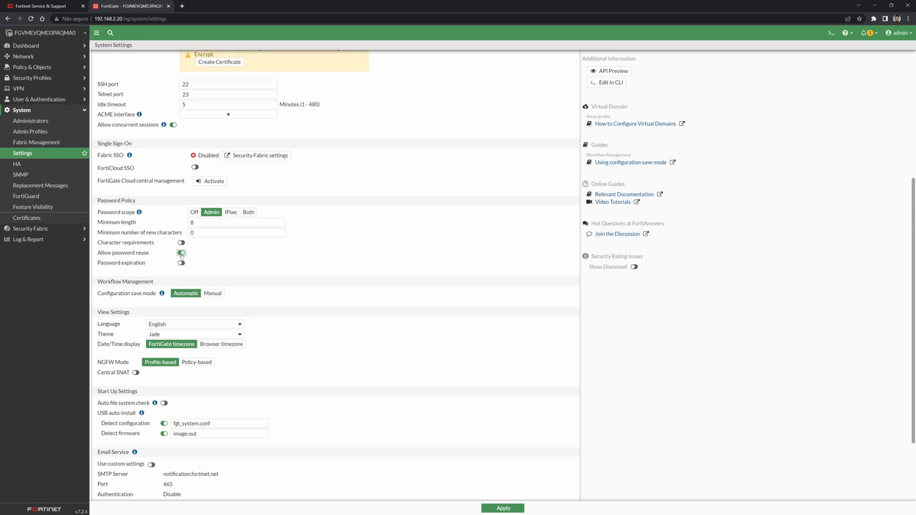
Try password expiration at 90 days and disallow reuse of old passwords.
click(181, 262)
click(181, 263)
click(181, 263)
click(181, 253)
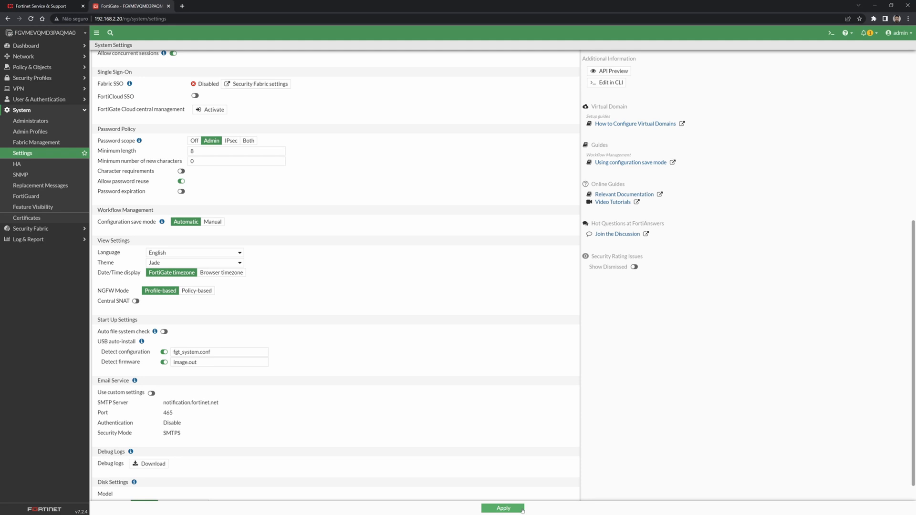
click(212, 221)
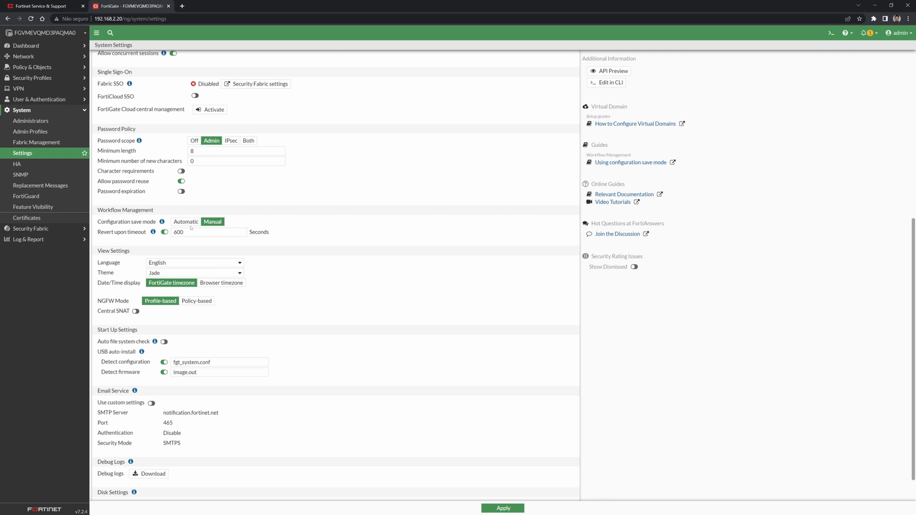
click(187, 223)
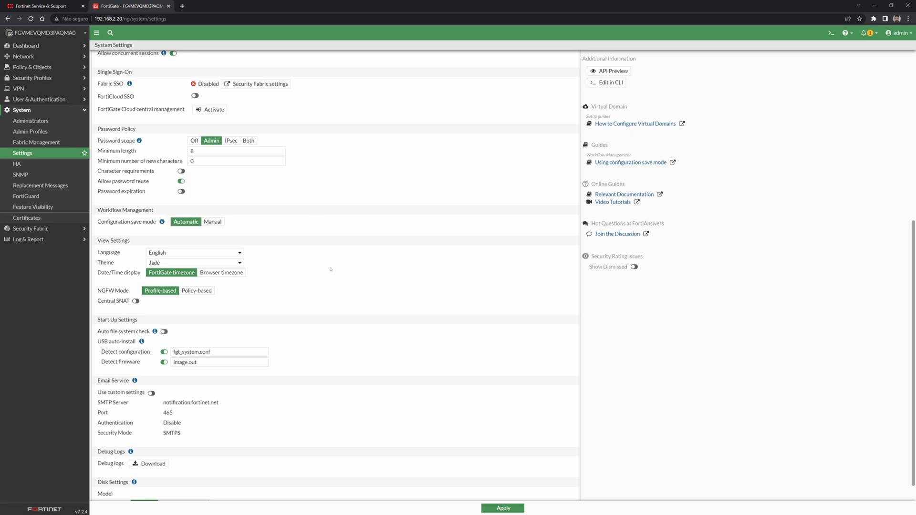
click(180, 254)
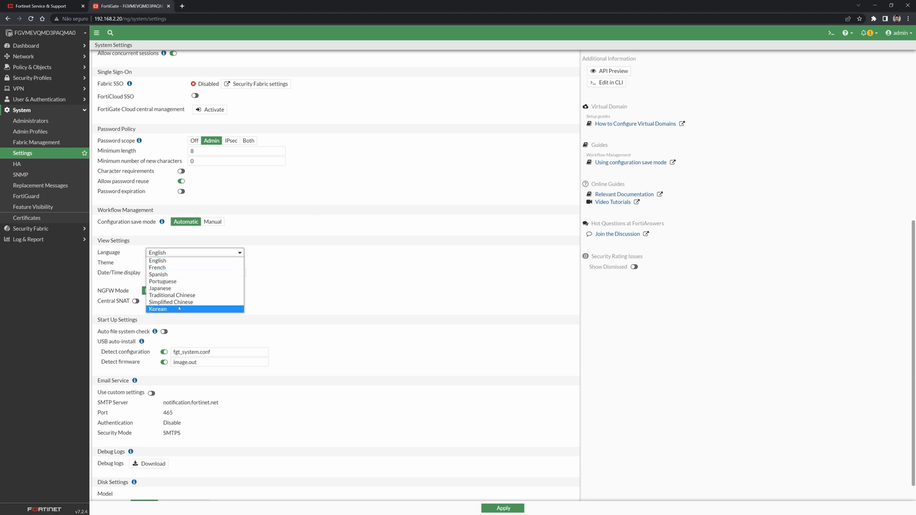
click(184, 254)
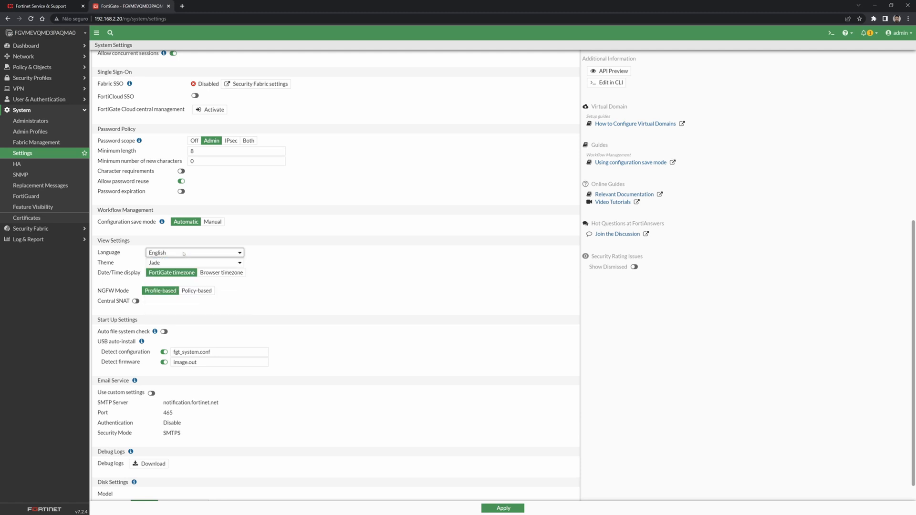
click(169, 263)
click(184, 301)
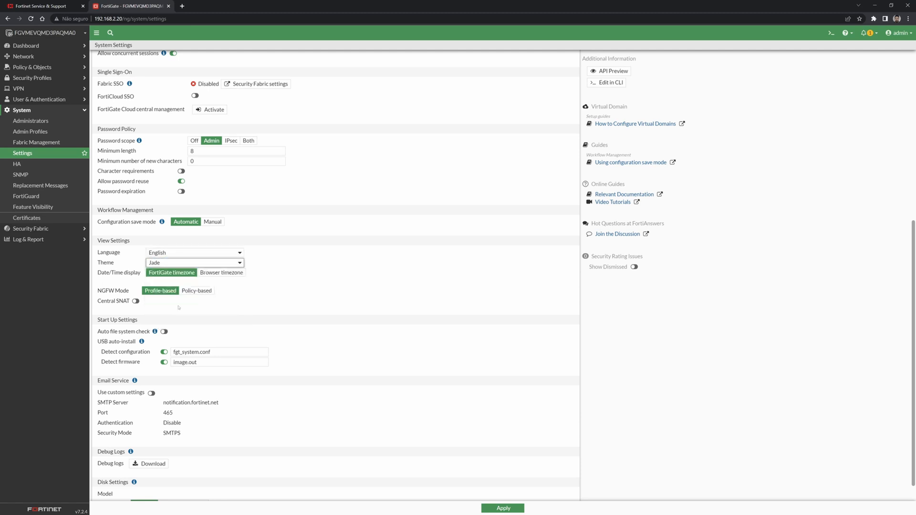
click(188, 264)
click(163, 285)
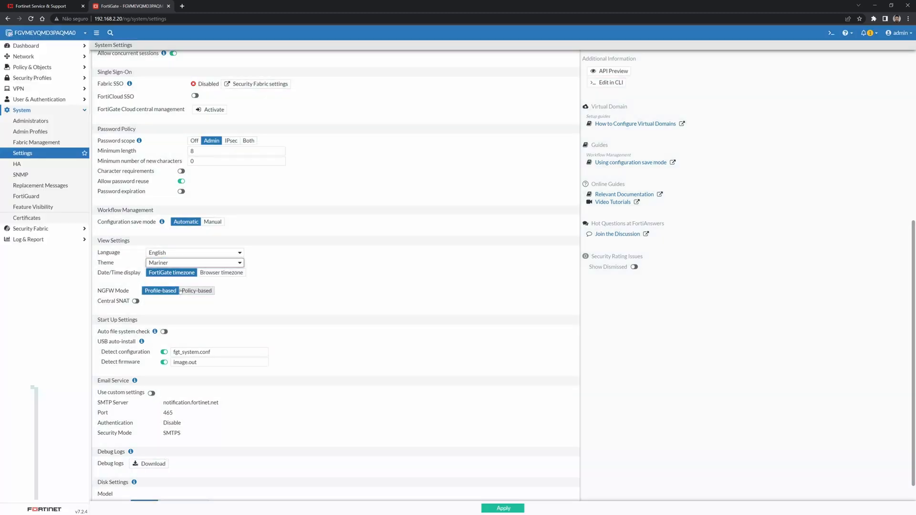
click(178, 264)
click(178, 271)
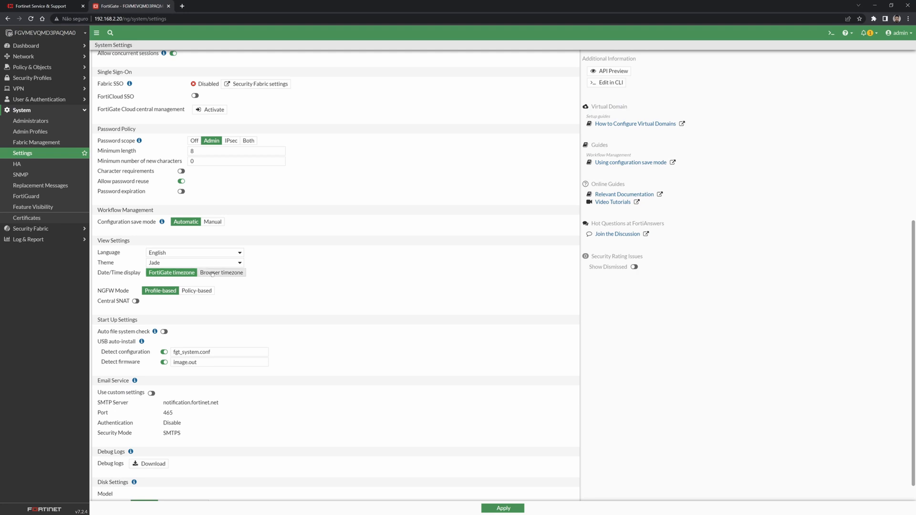
click(213, 274)
click(167, 274)
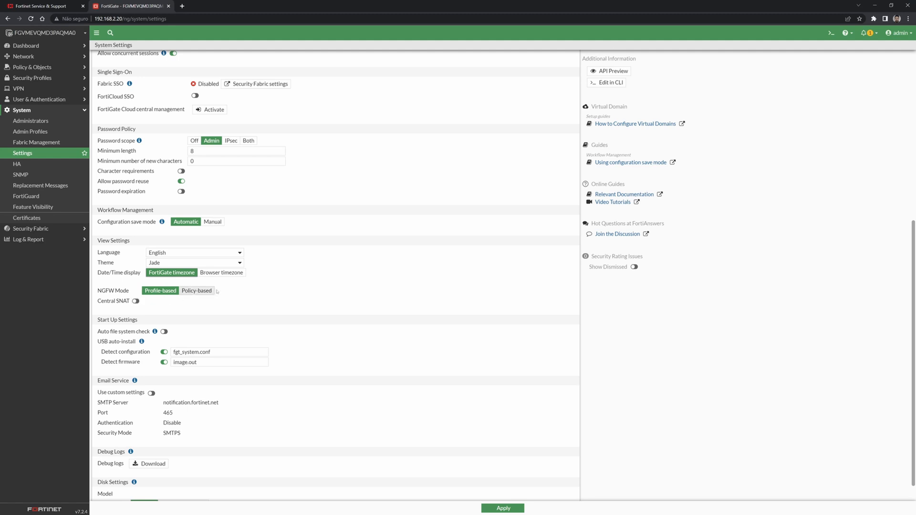
Scroll the System Settings page down to Disk Settings.
scroll(218, 290, down, 1)
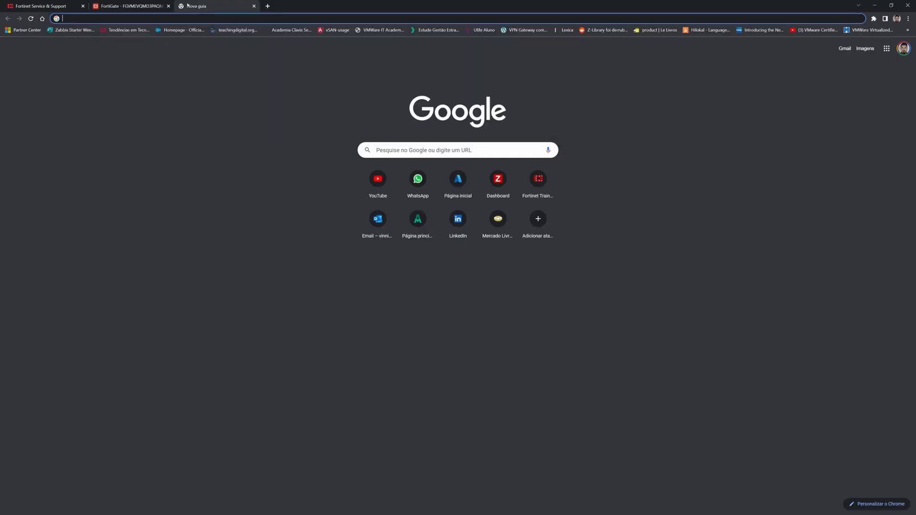
Search 'matrix fortigate', open the Fortinet Product Matrix PDF and zoom in twice.
text(matr)
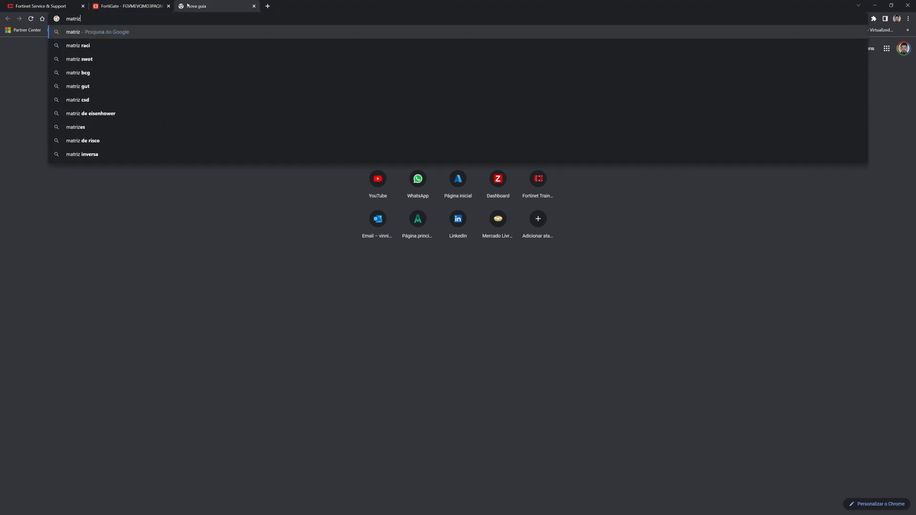
text(x)
key(BackSpace)
text(ix fortigate)
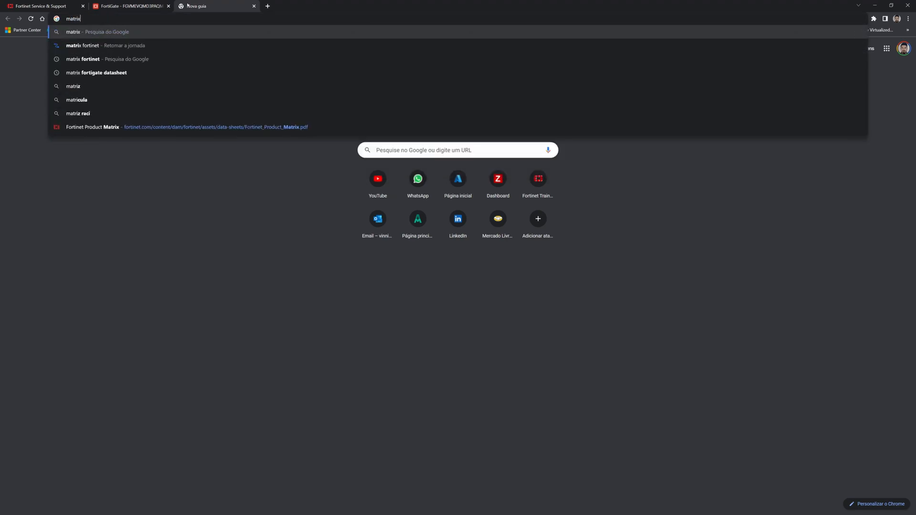
key(Return)
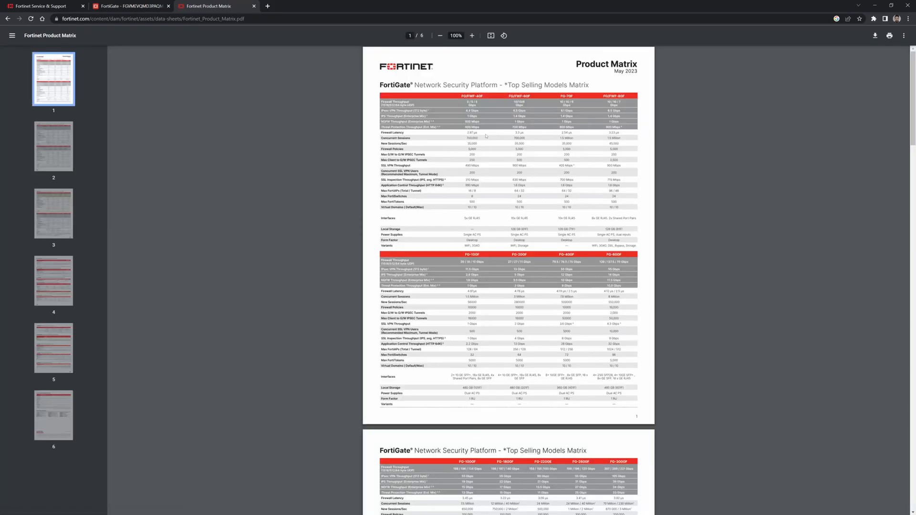
click(472, 36)
click(472, 36)
click(472, 35)
click(472, 36)
click(471, 36)
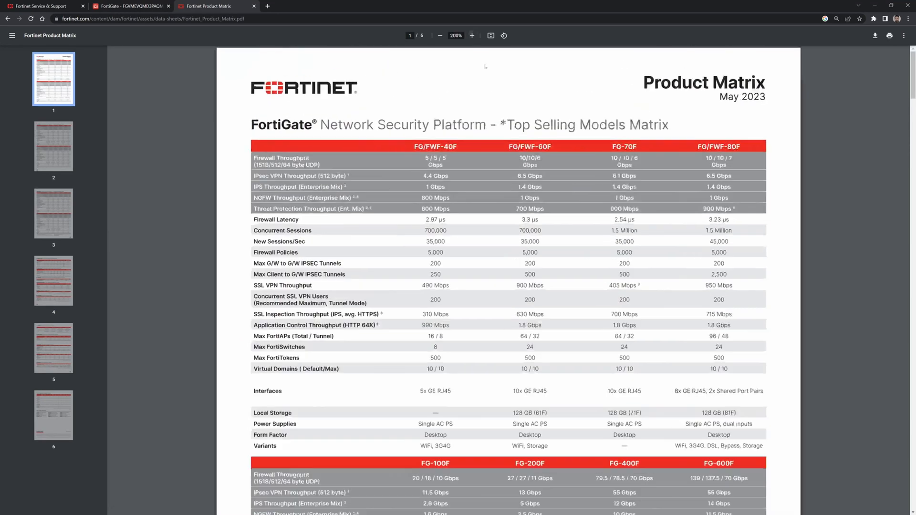
Highlight the 40F and FG/FWF-60F headers and the 60F's 128 GB storage value.
drag(444, 147, 457, 147)
double_click(529, 146)
click(551, 150)
drag(536, 147, 551, 148)
click(538, 414)
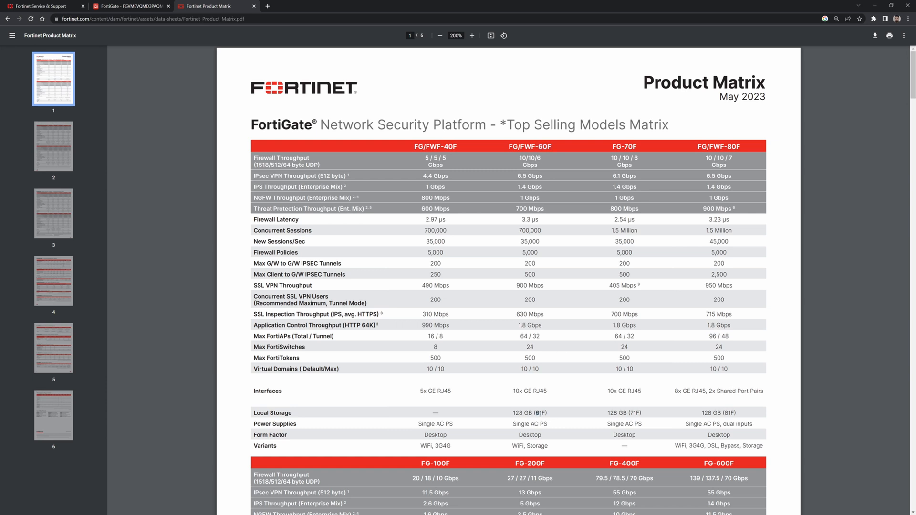
double_click(517, 413)
Compare the 60F column against the FortiGate settings tab, ending back on System Settings.
click(159, 5)
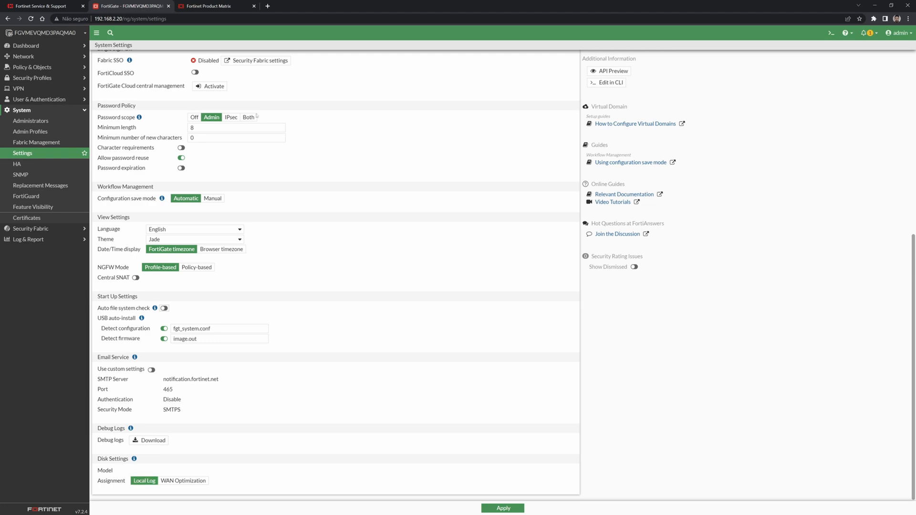
click(241, 7)
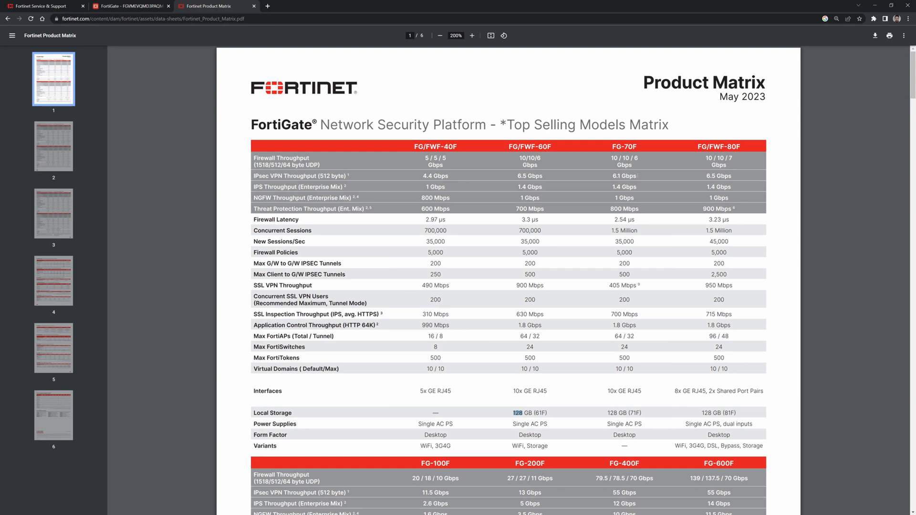
double_click(541, 149)
click(577, 391)
click(117, 4)
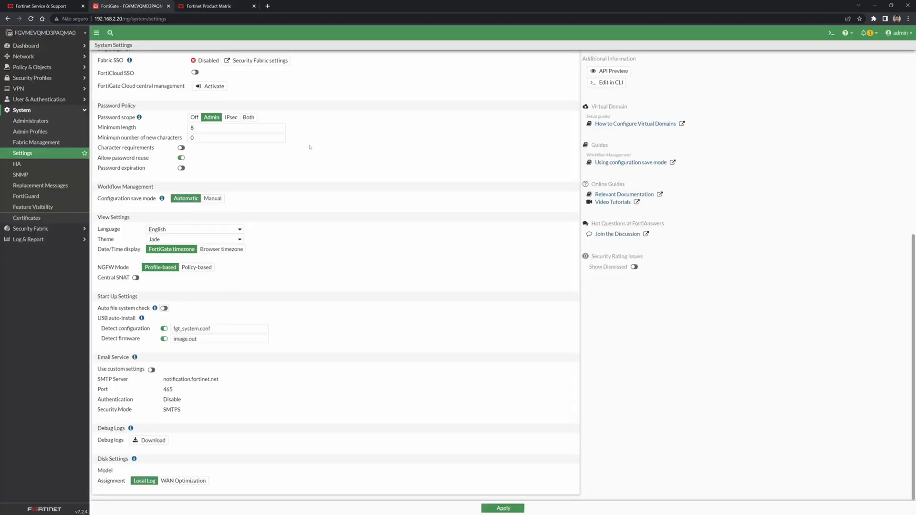